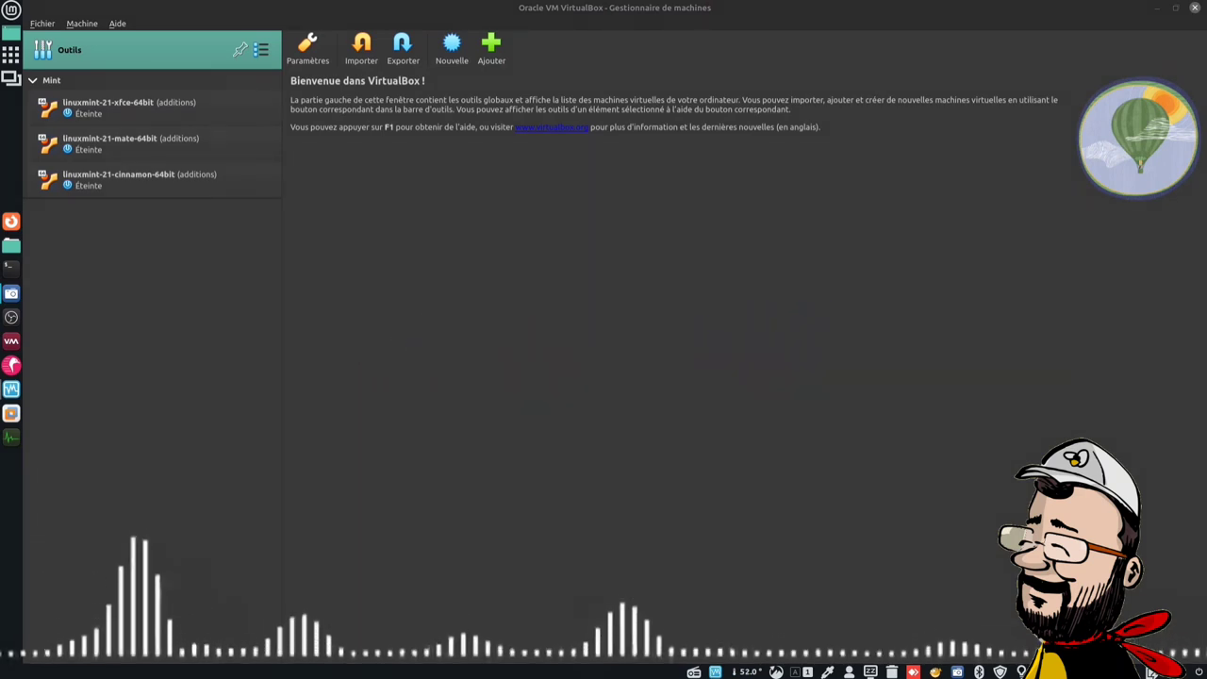
Step: Start a new virtual machine named ubuntu using the ISO image ubuntu-22.04.1-desktop-amd64.iso
{"action": "left_click", "coordinate": [452, 52]}
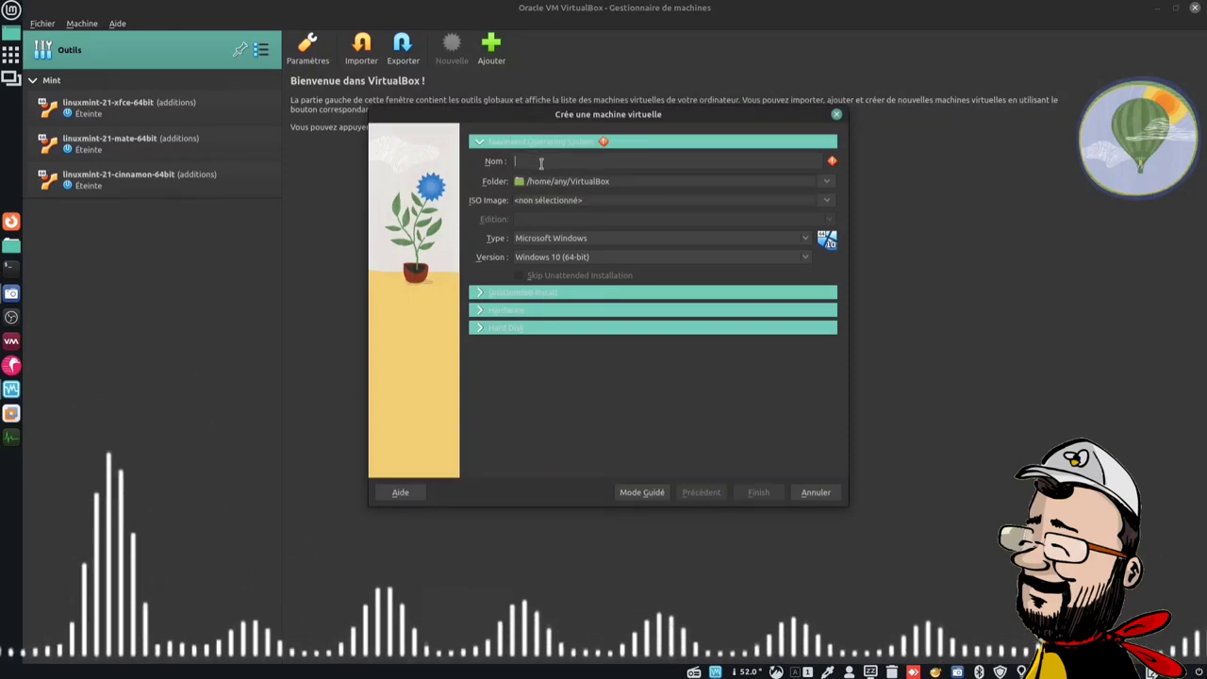
{"action": "type", "text": "ubuntu"}
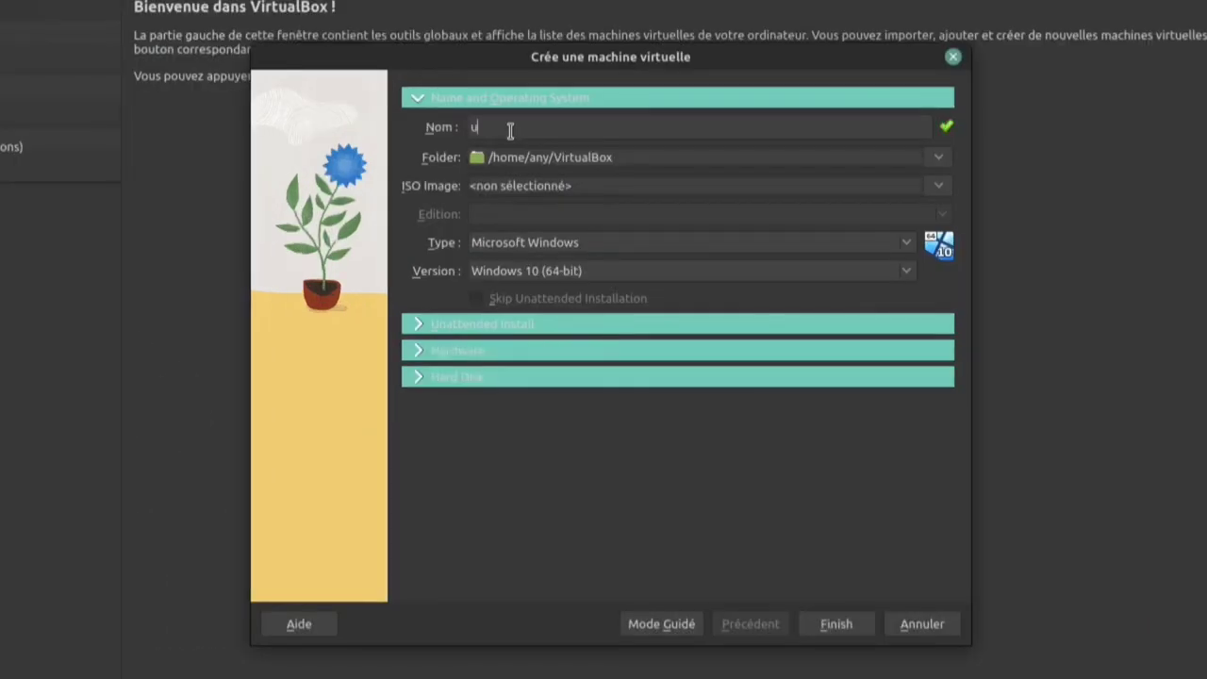
{"action": "left_click", "coordinate": [931, 189]}
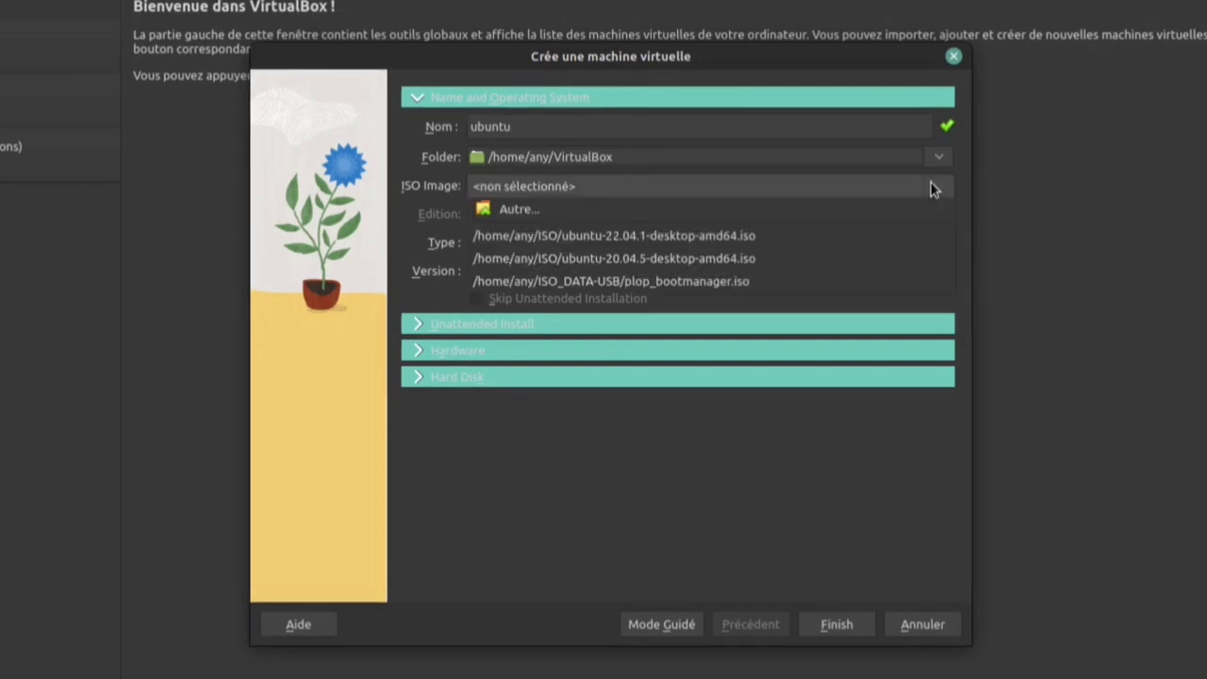
{"action": "left_click", "coordinate": [841, 238]}
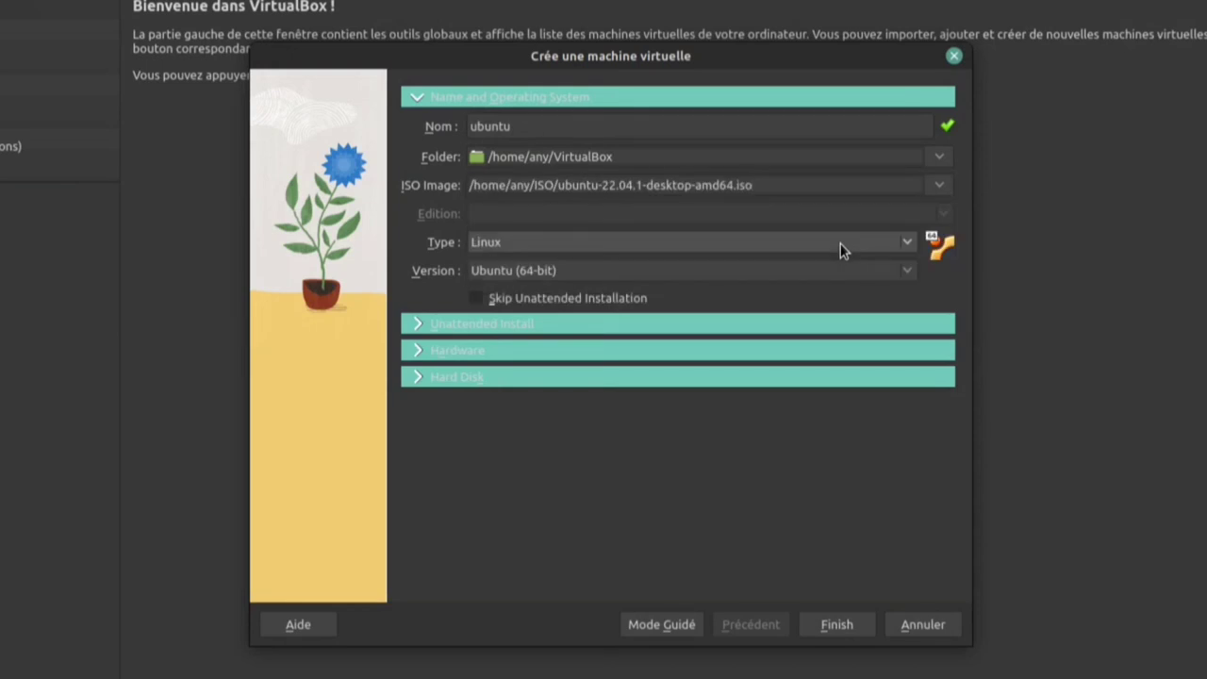
Step: Set the guest system version to Ubuntu 22.04 LTS (Jammy Jellyfish) (64-bit)
{"action": "left_click", "coordinate": [909, 270]}
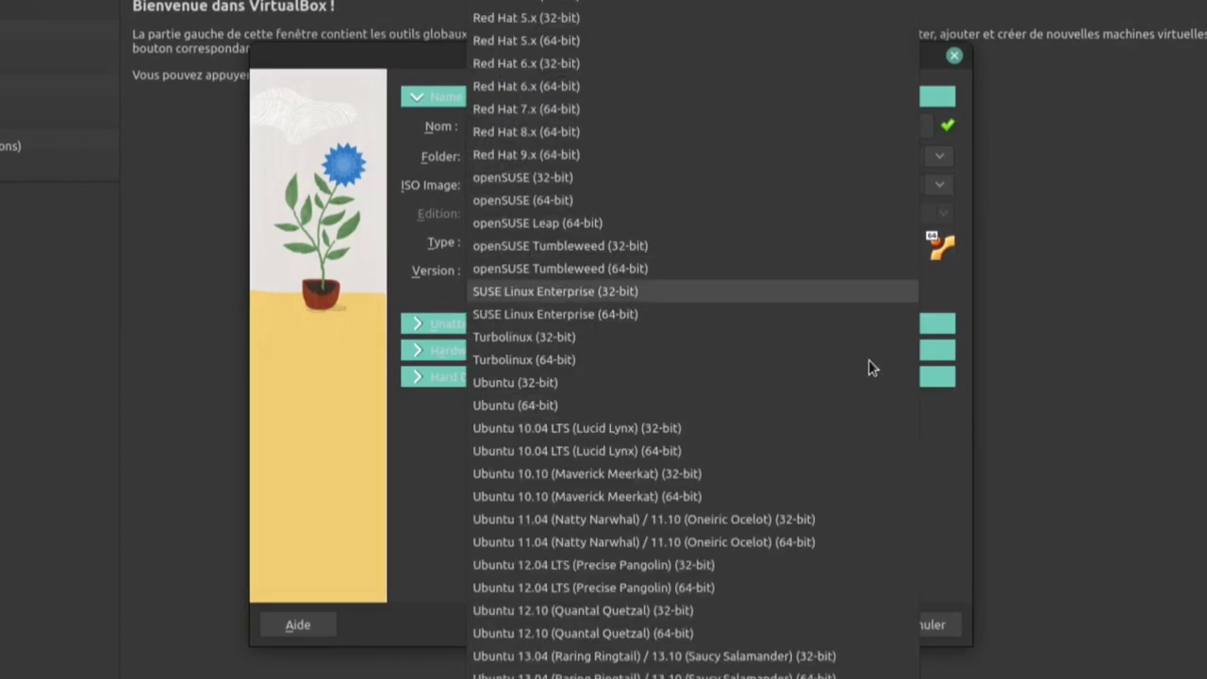
{"action": "scroll", "coordinate": [660, 424], "scroll_direction": "down", "scroll_amount": 2}
{"action": "scroll", "coordinate": [660, 377], "scroll_direction": "down", "scroll_amount": 3}
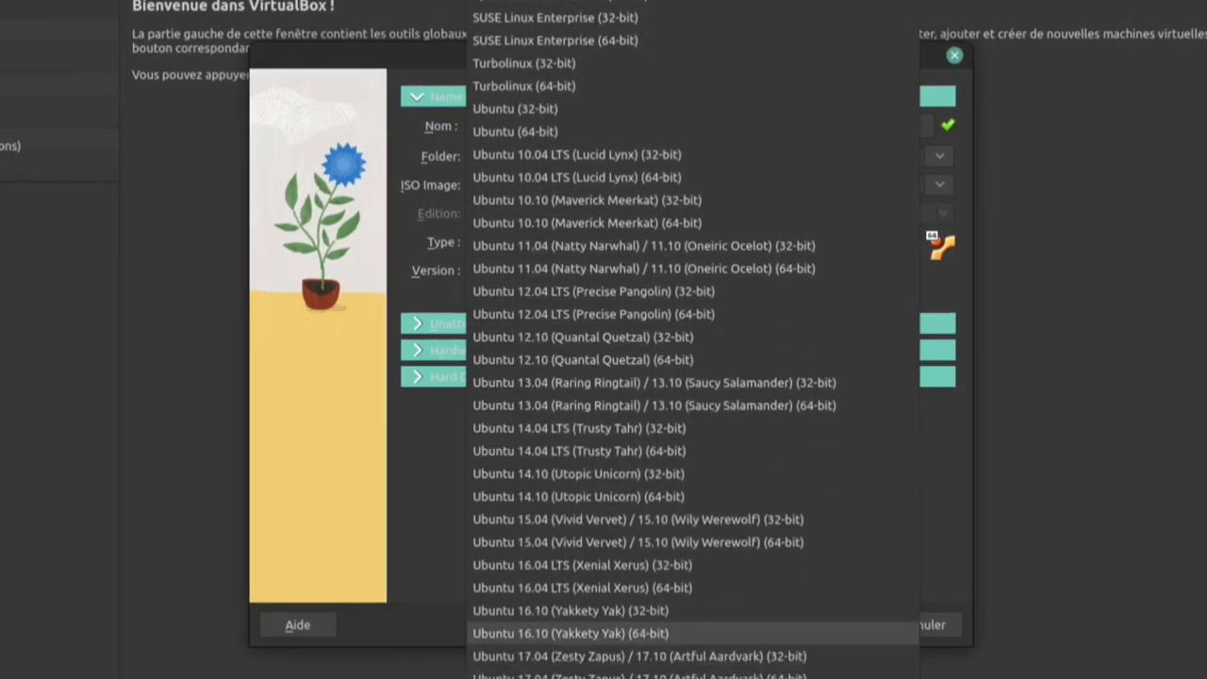
{"action": "scroll", "coordinate": [665, 477], "scroll_direction": "down", "scroll_amount": 5}
{"action": "left_click", "coordinate": [664, 476]}
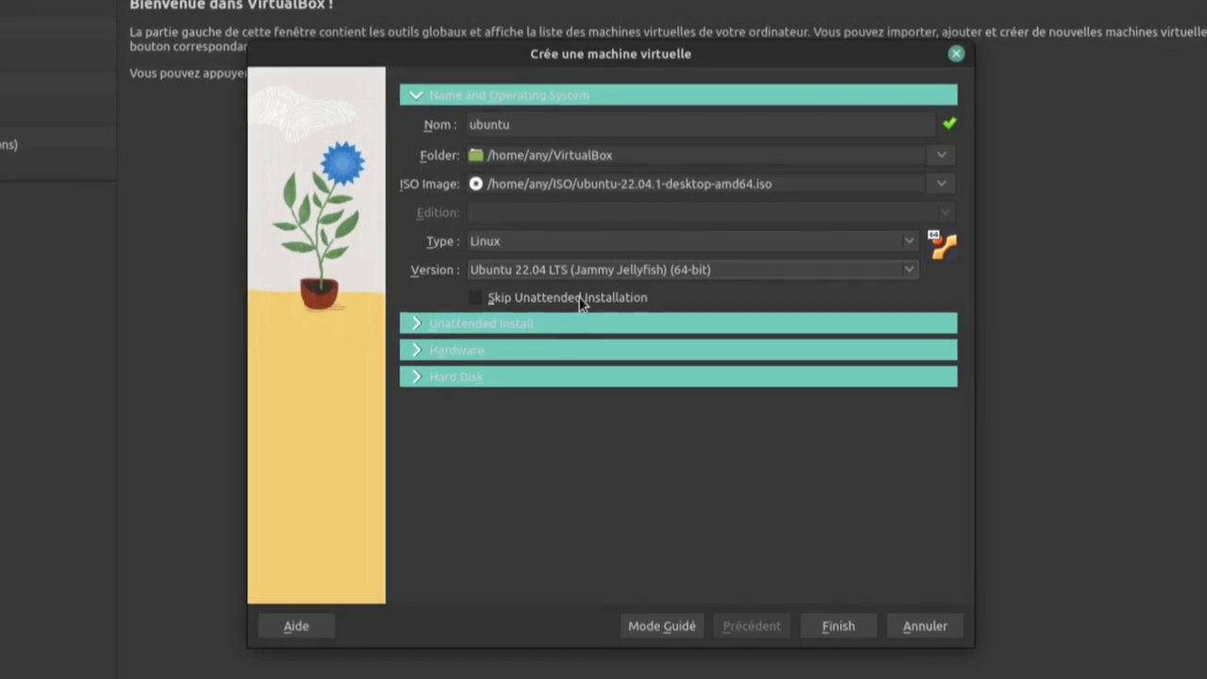
Step: In the unattended install settings, reveal the password and enable Guest Additions with VBoxGuestAdditions_7.0.0.iso
{"action": "left_click", "coordinate": [416, 324]}
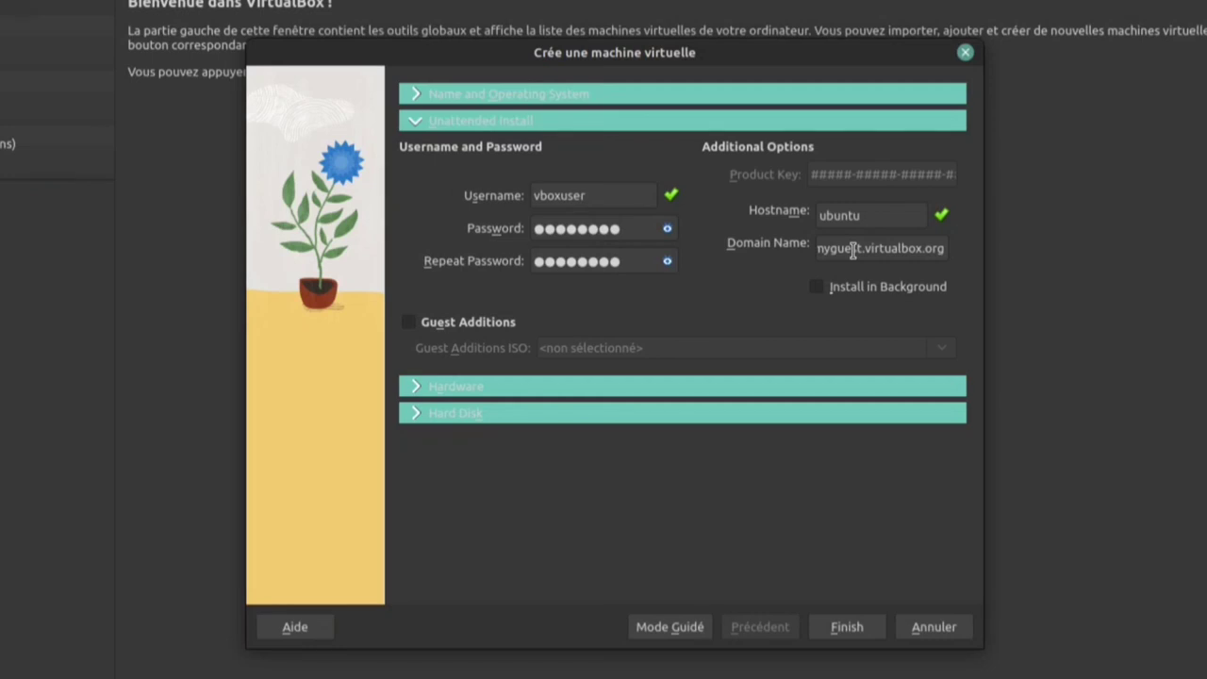
{"action": "left_click", "coordinate": [667, 231]}
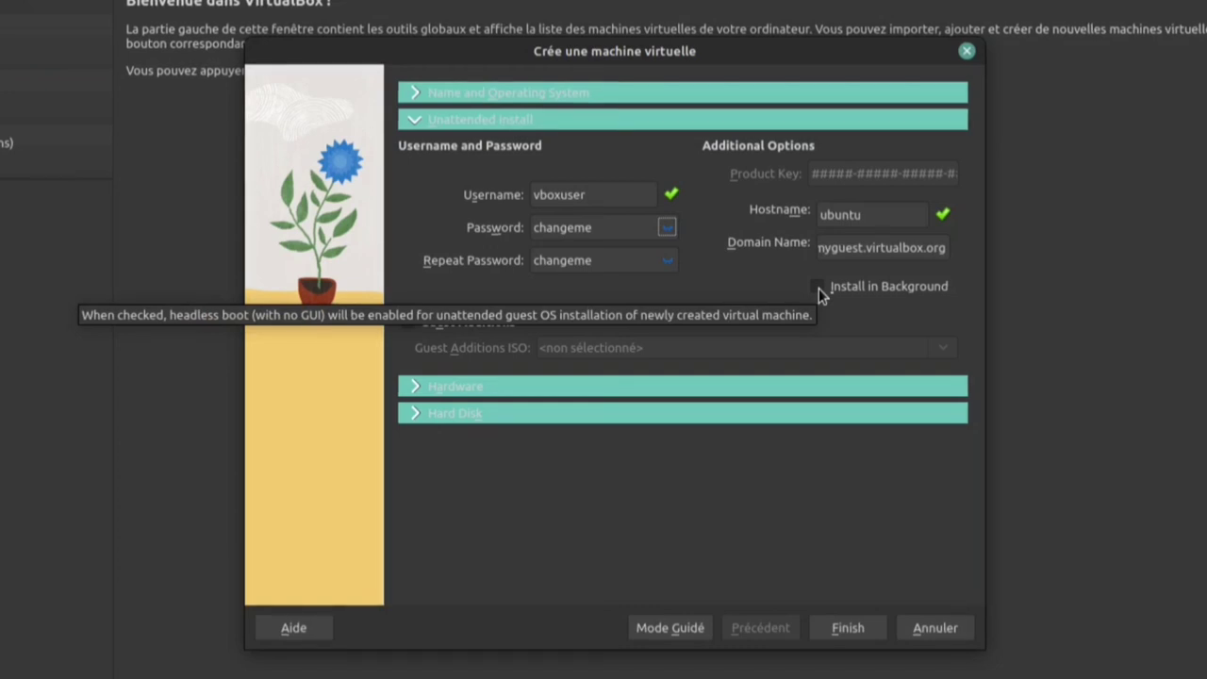
{"action": "left_click", "coordinate": [408, 321]}
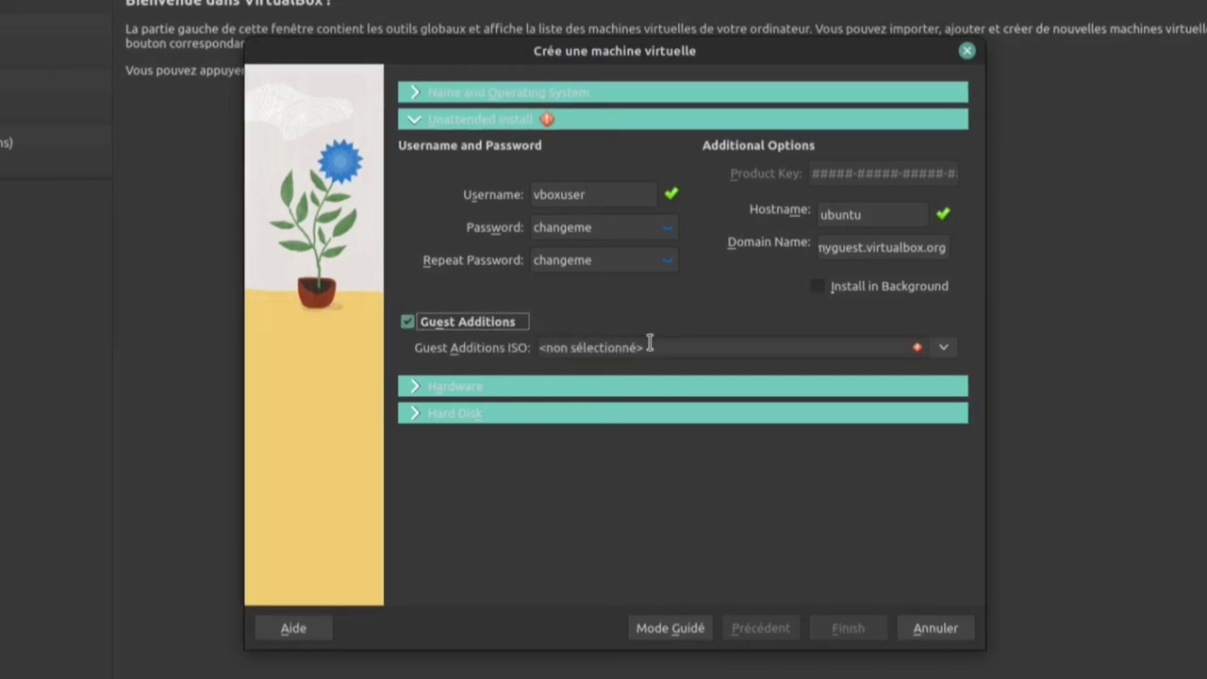
{"action": "left_click", "coordinate": [943, 347]}
{"action": "left_click", "coordinate": [923, 370]}
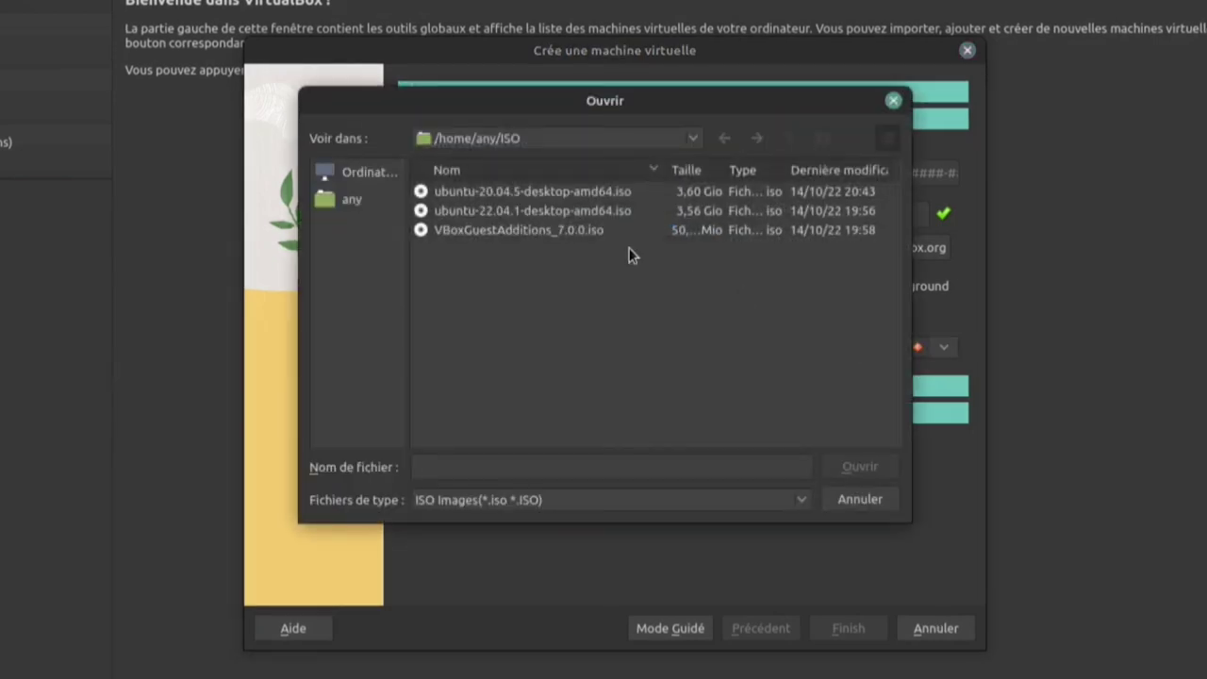
{"action": "double_click", "coordinate": [604, 234]}
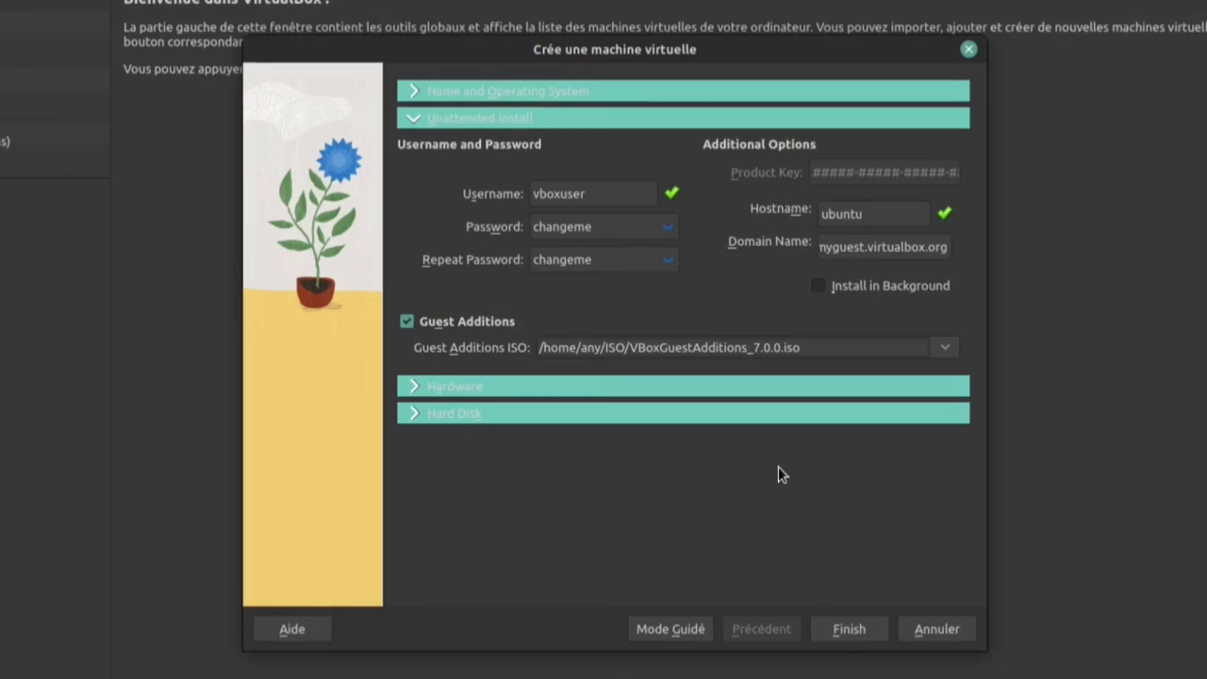
Step: Assign 4 processors, keep the 25 GB VDI hard disk, and create the virtual machine
{"action": "left_click", "coordinate": [415, 390]}
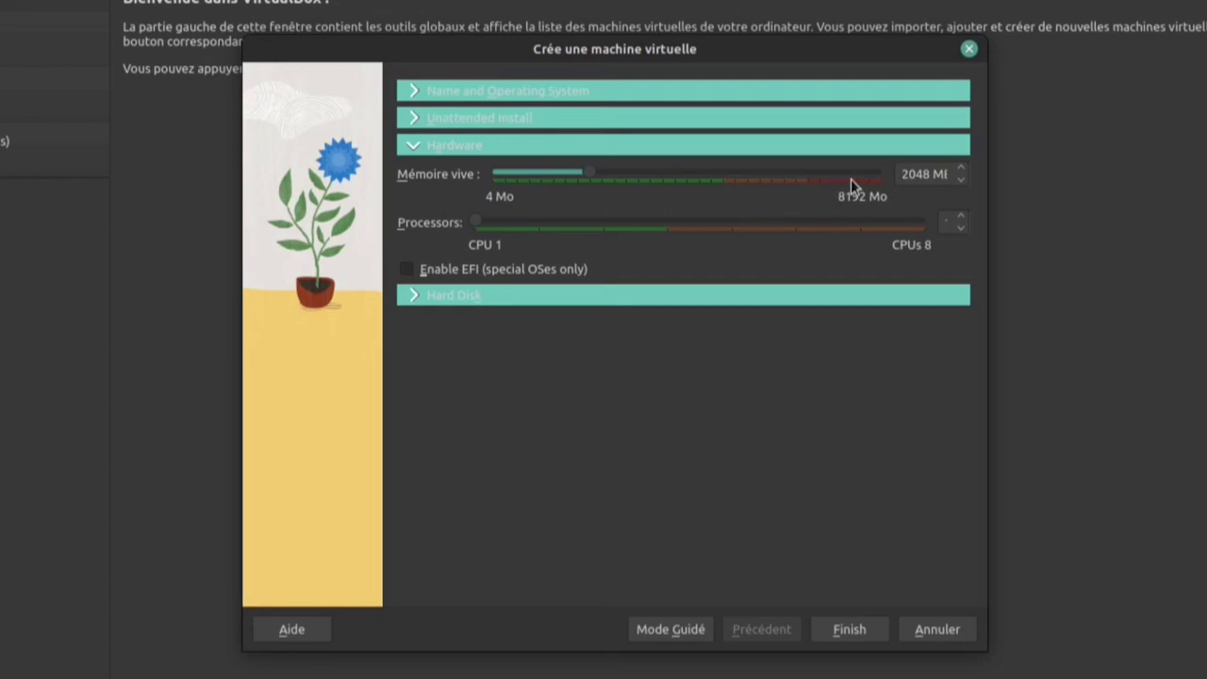
{"action": "left_click_drag", "start_coordinate": [476, 224], "coordinate": [653, 247]}
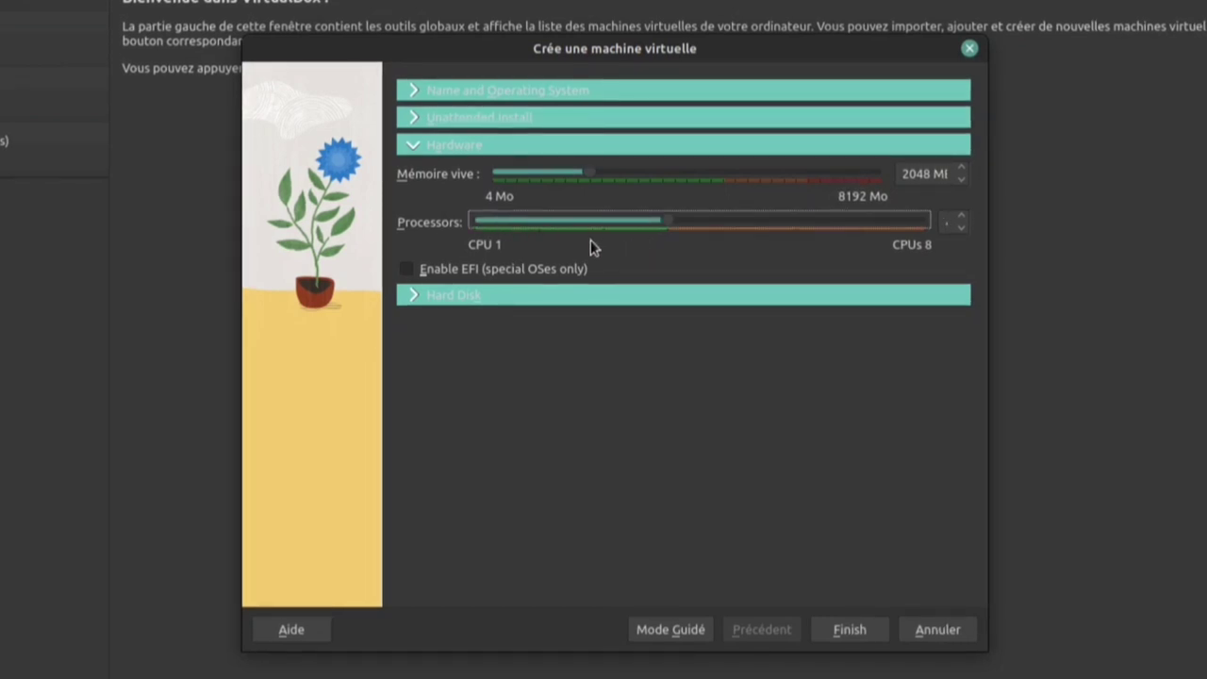
{"action": "left_click", "coordinate": [412, 296]}
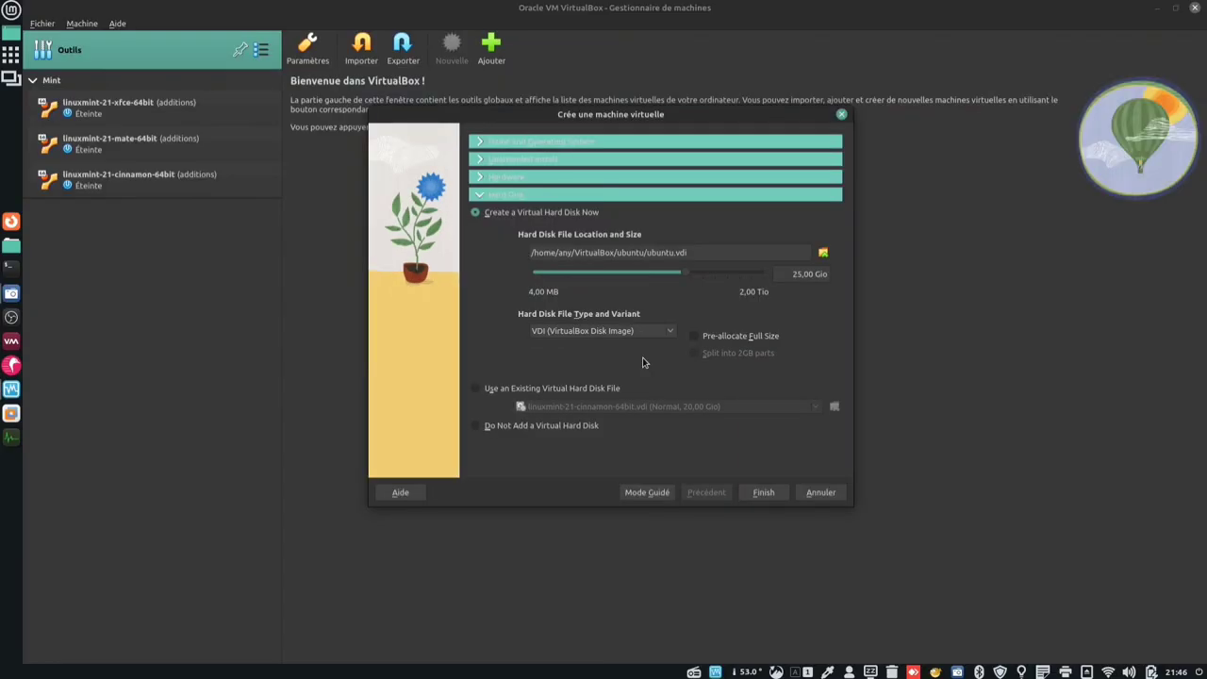
{"action": "left_click", "coordinate": [763, 493]}
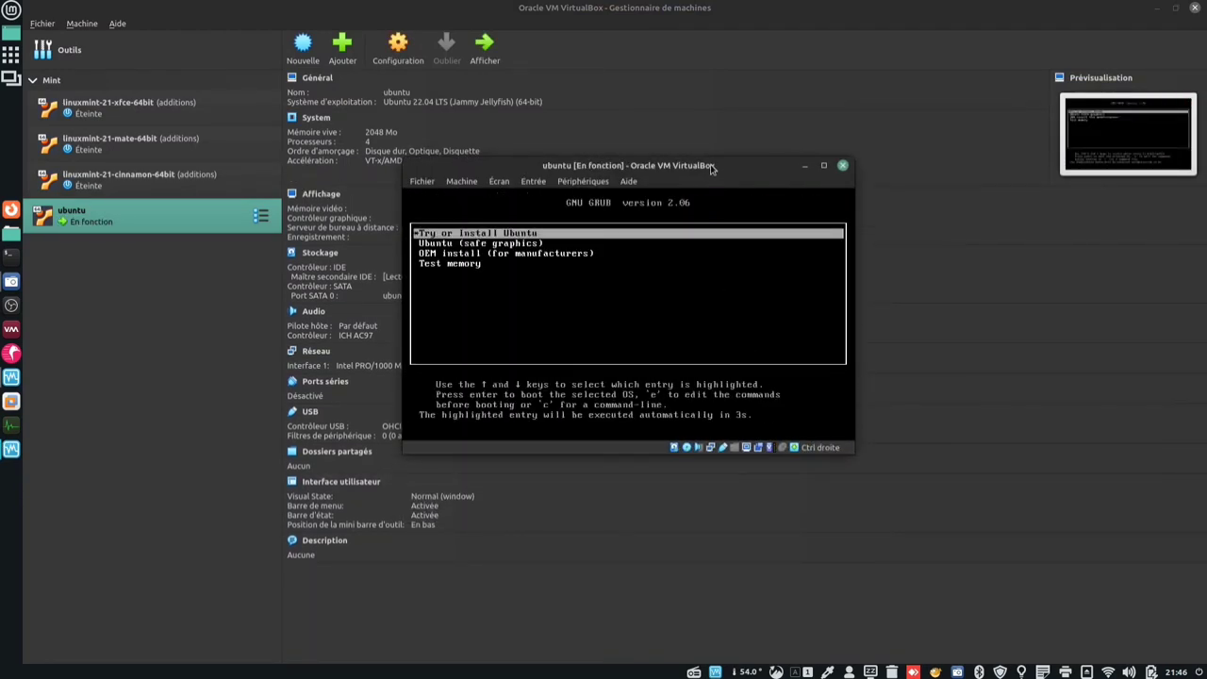
Step: Move the running ubuntu window aside and examine the machine's activity charts and the activity overview of all machines
{"action": "left_click_drag", "start_coordinate": [711, 168], "coordinate": [1007, 309]}
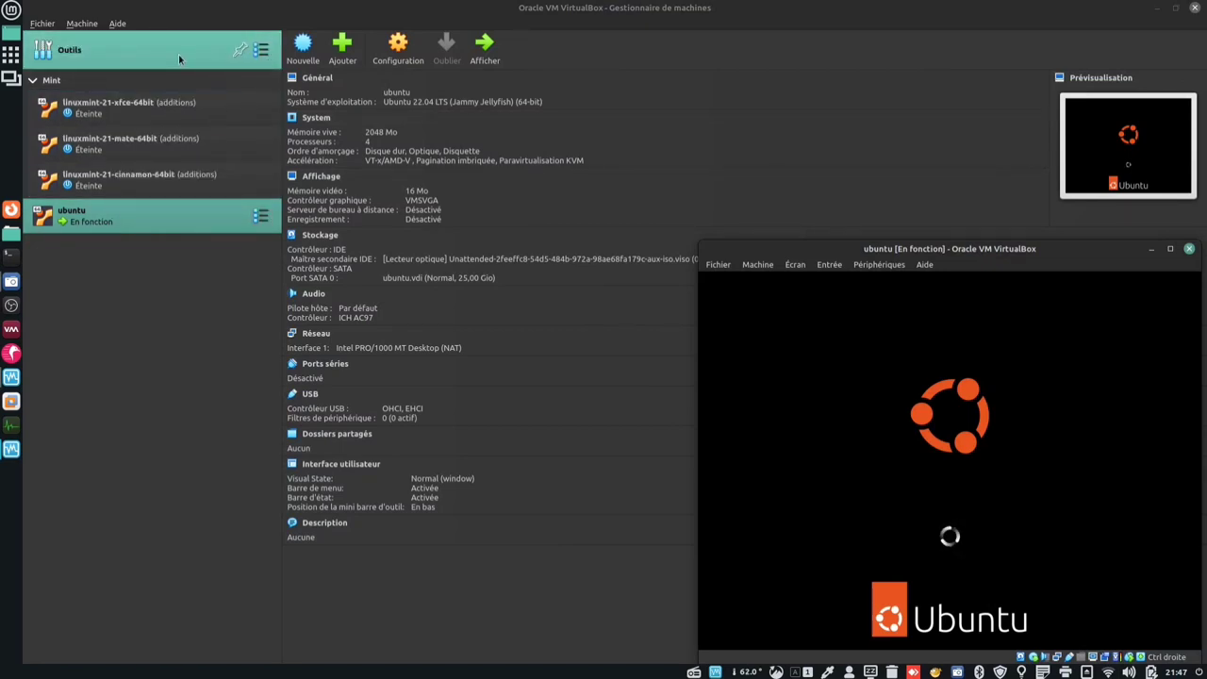
{"action": "left_click", "coordinate": [260, 216]}
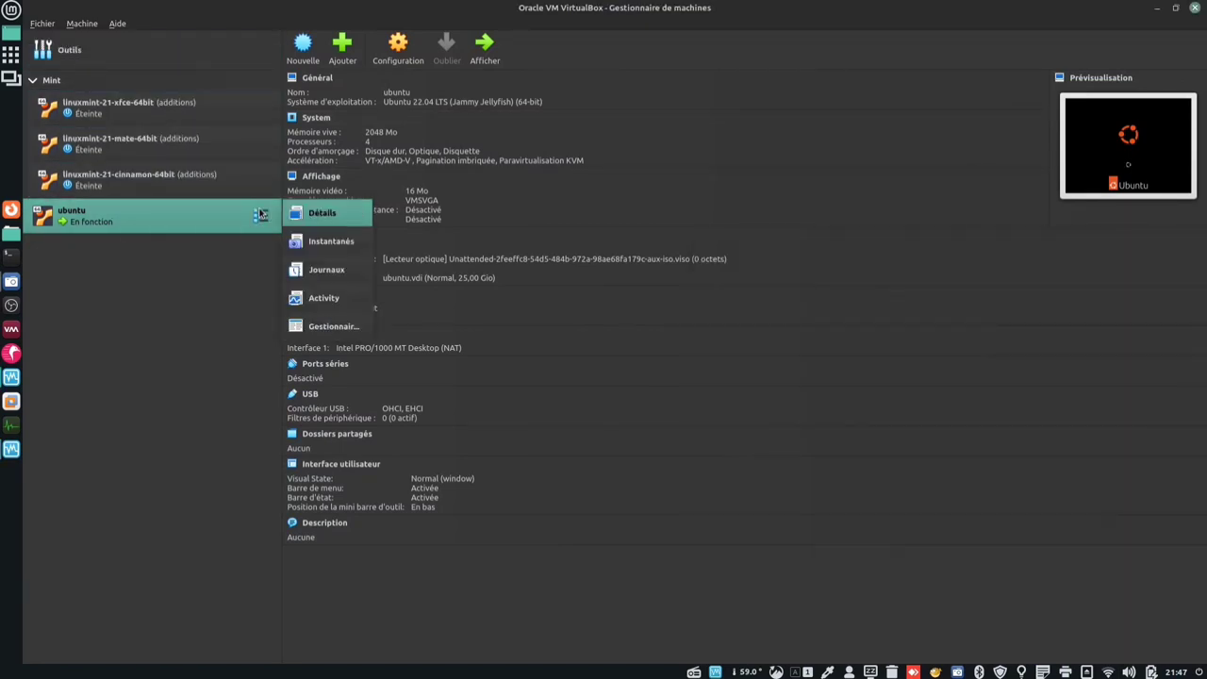
{"action": "left_click", "coordinate": [325, 298]}
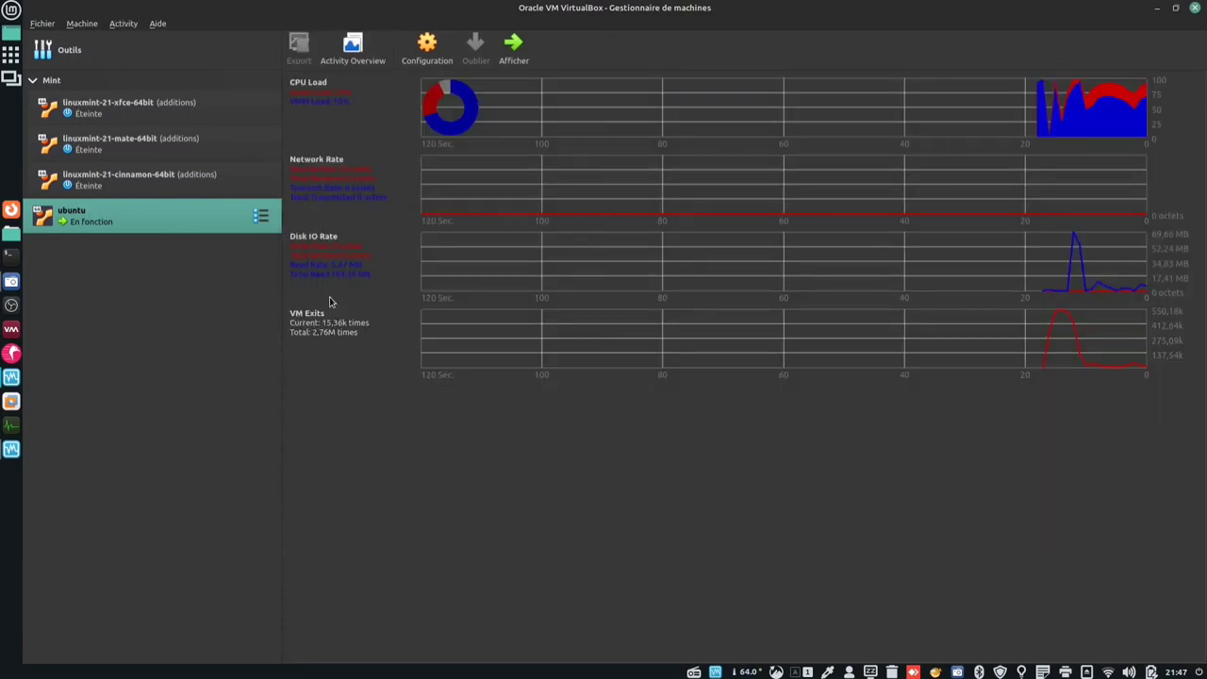
{"action": "left_click", "coordinate": [351, 56]}
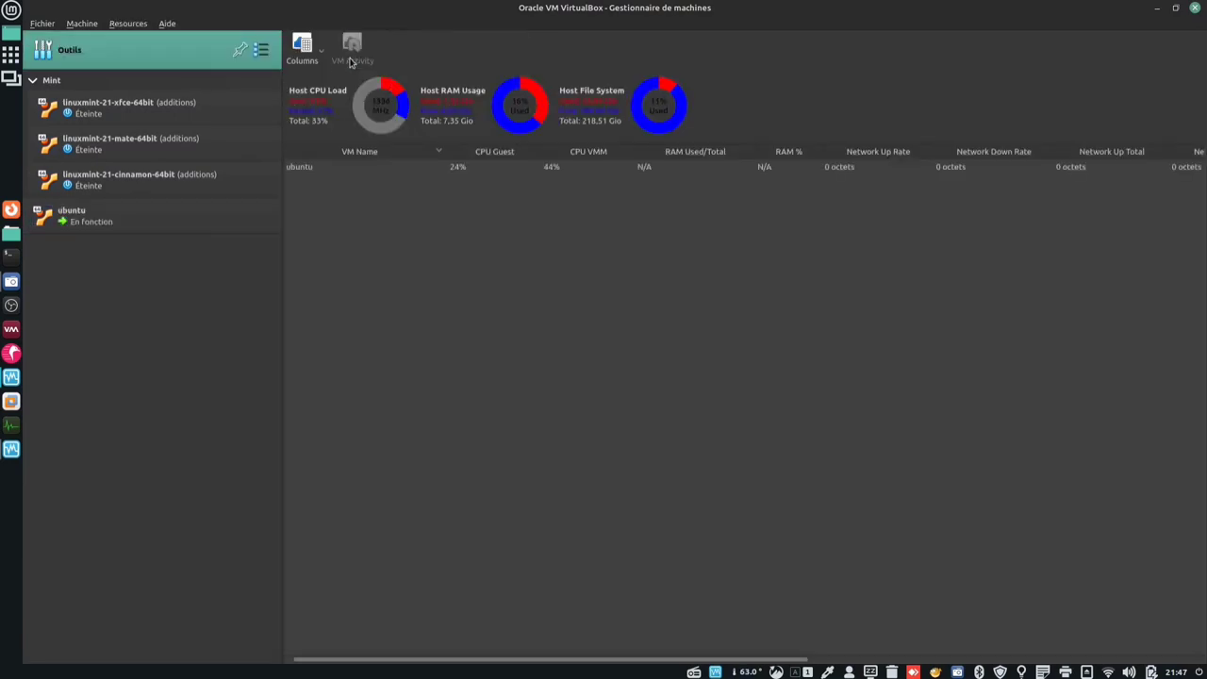
{"action": "left_click", "coordinate": [217, 233]}
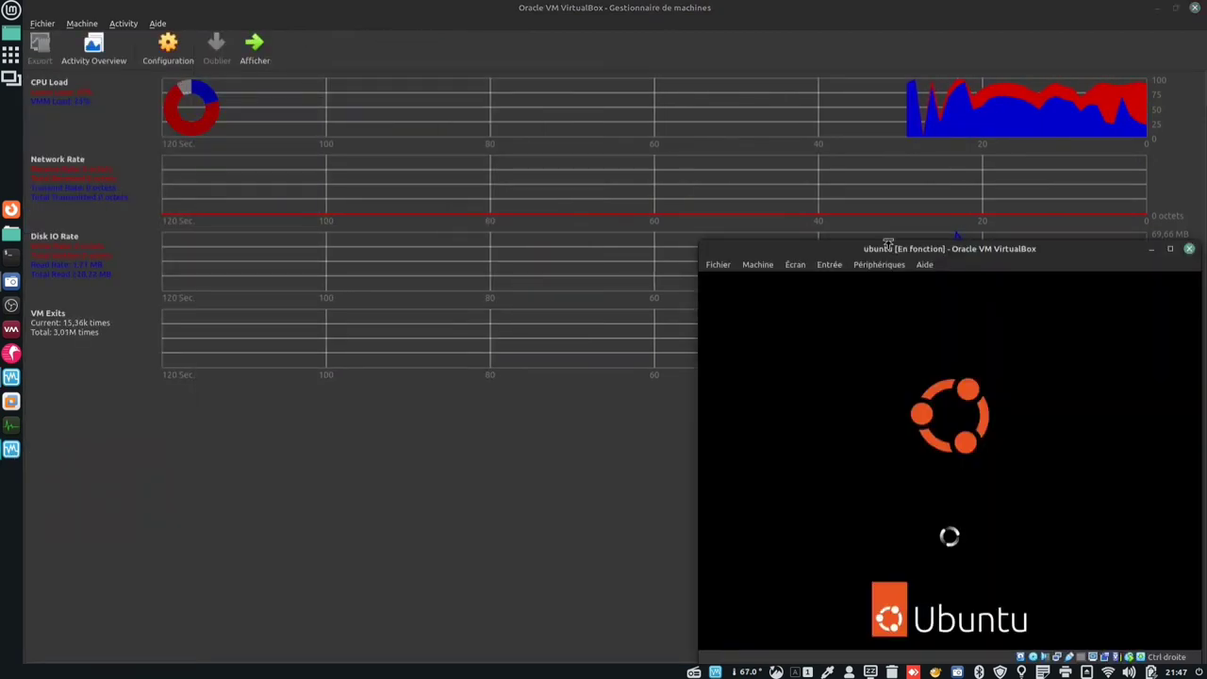
Step: Restore the machine list beside the activity charts and show the ubuntu machine's details
{"action": "left_click_drag", "start_coordinate": [892, 250], "coordinate": [542, 257]}
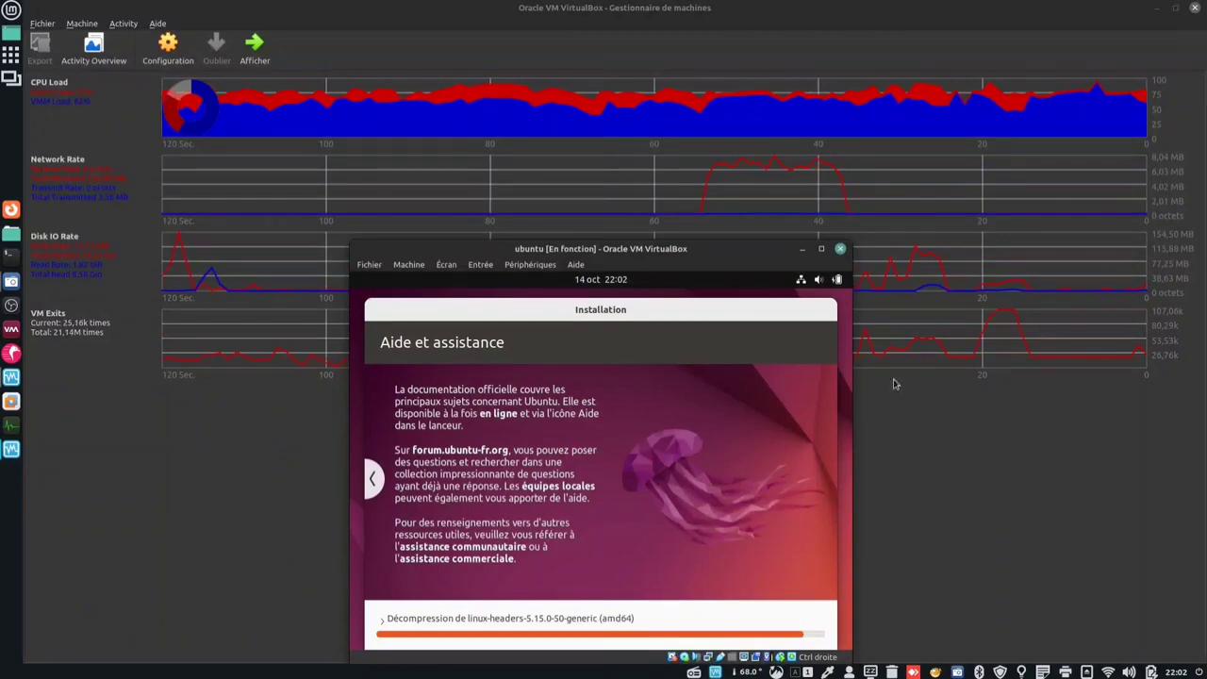
{"action": "left_click_drag", "start_coordinate": [742, 250], "coordinate": [1100, 282]}
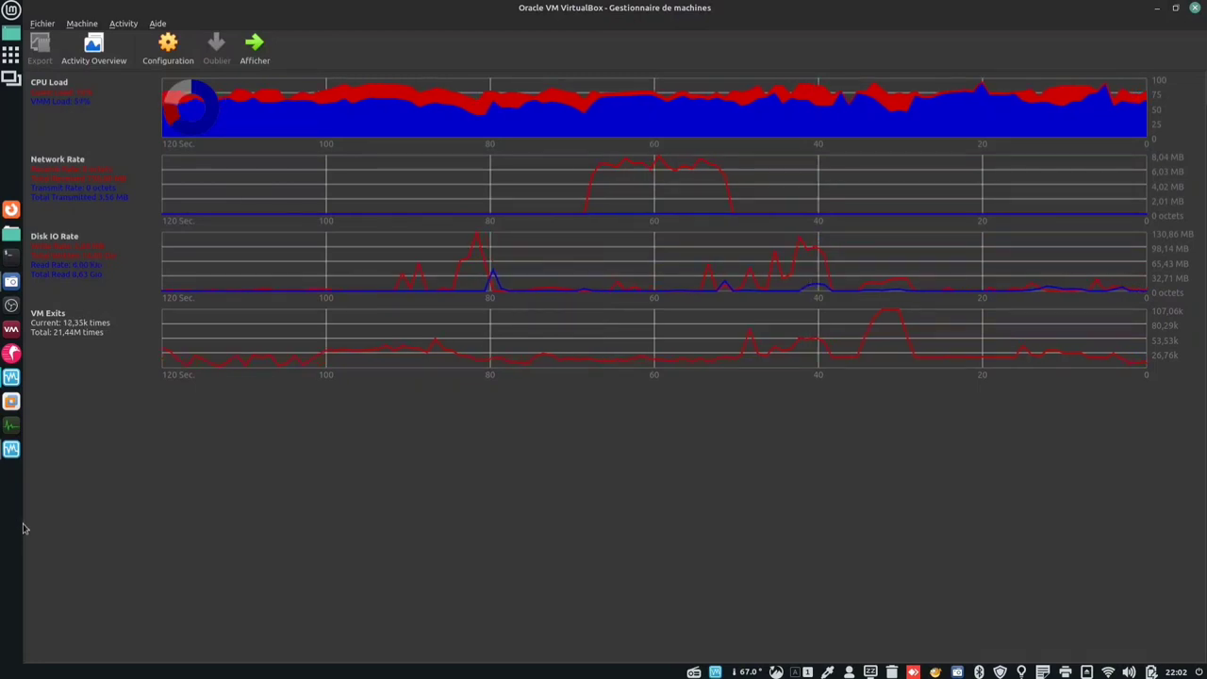
{"action": "left_click_drag", "start_coordinate": [23, 517], "coordinate": [269, 531]}
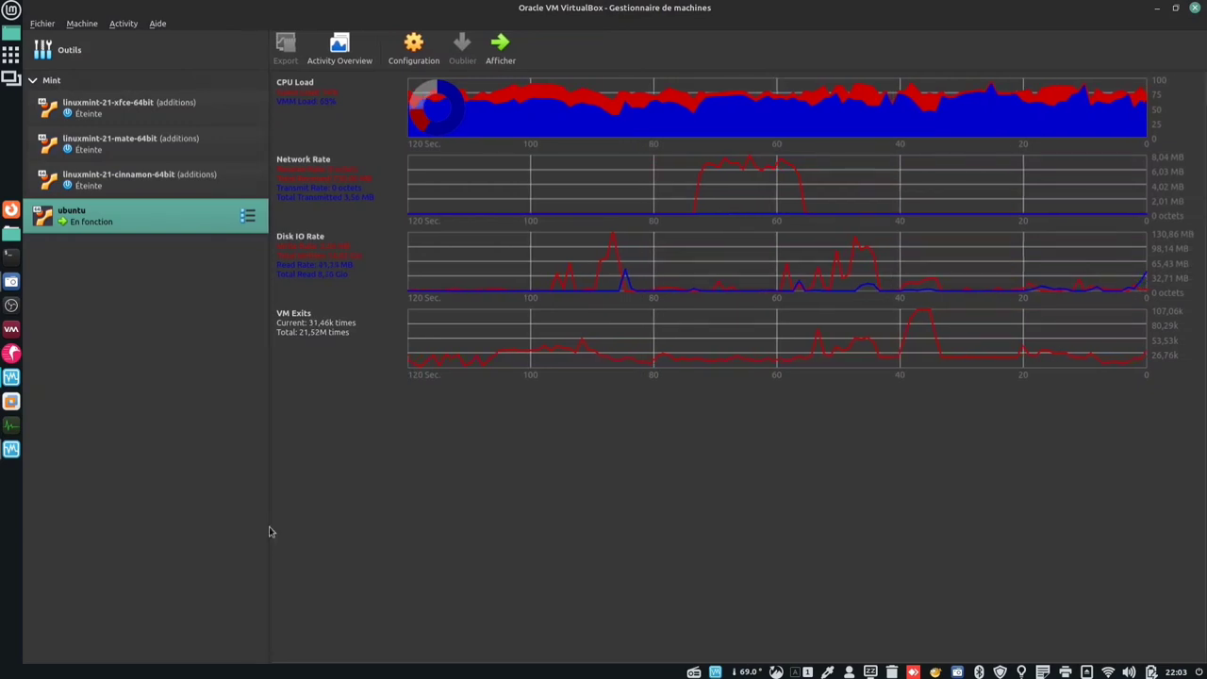
{"action": "left_click", "coordinate": [250, 218]}
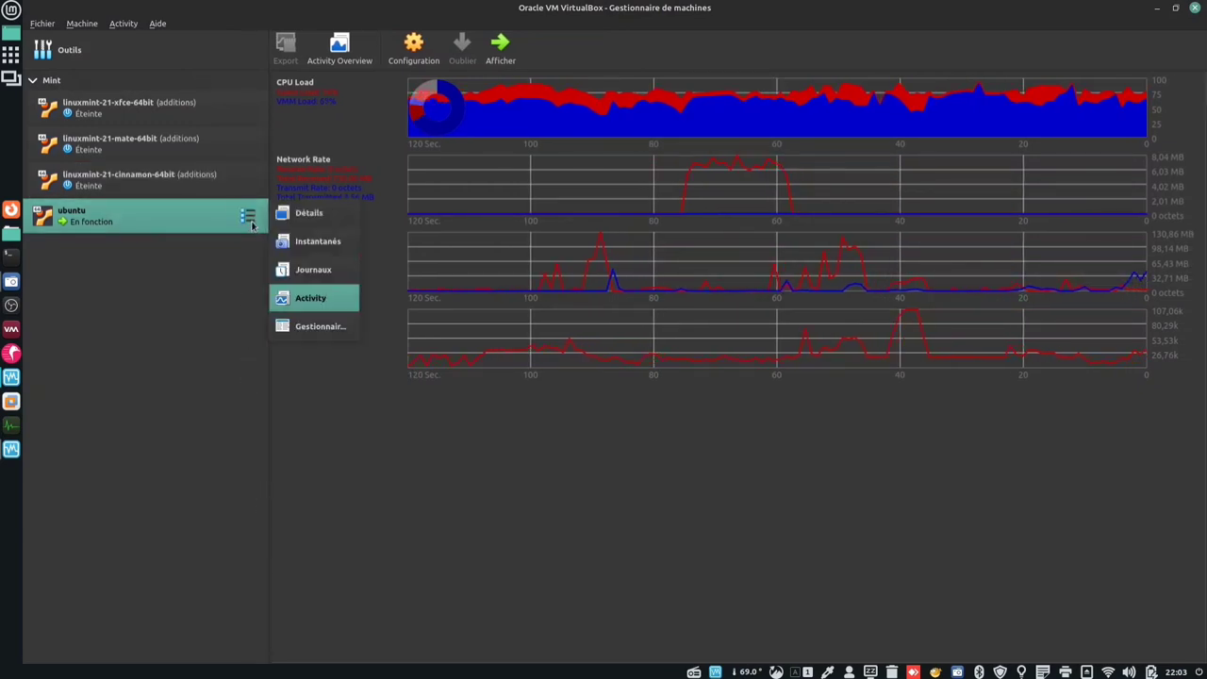
{"action": "left_click", "coordinate": [308, 213]}
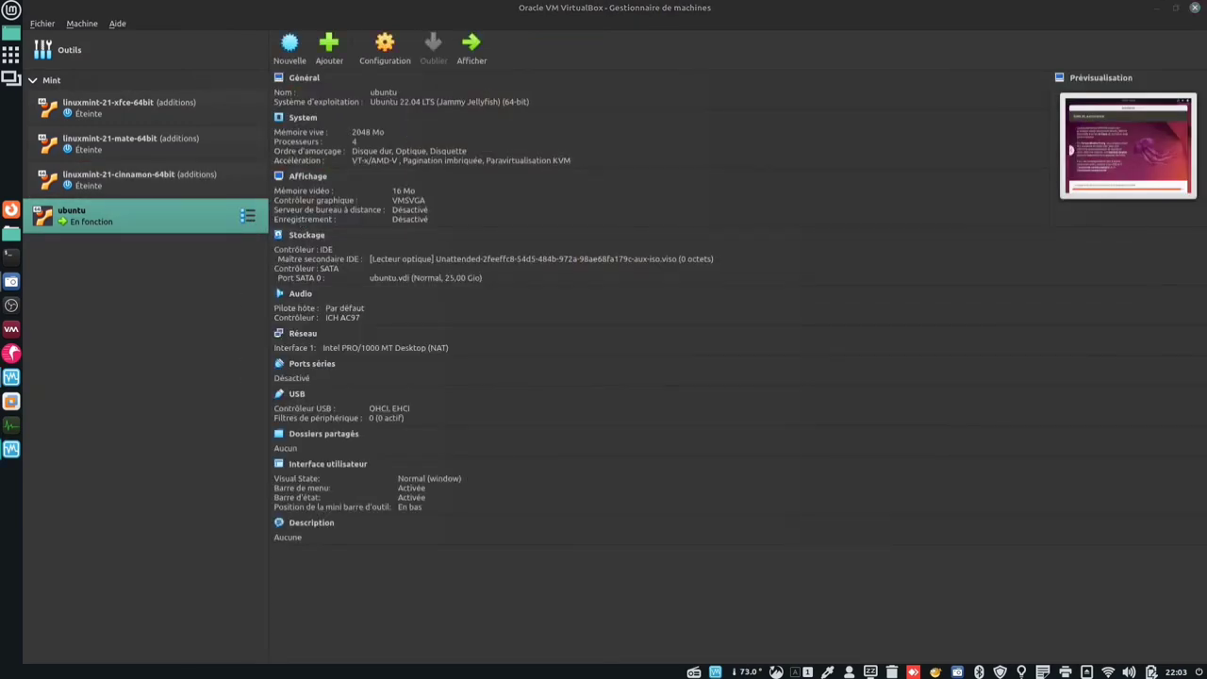
Step: Open the running machine's session information at VM Activity, enlarge it to fit all charts, and place the ubuntu window beside it
{"action": "left_click_drag", "start_coordinate": [640, 144], "coordinate": [538, 249]}
{"action": "left_click", "coordinate": [442, 268]}
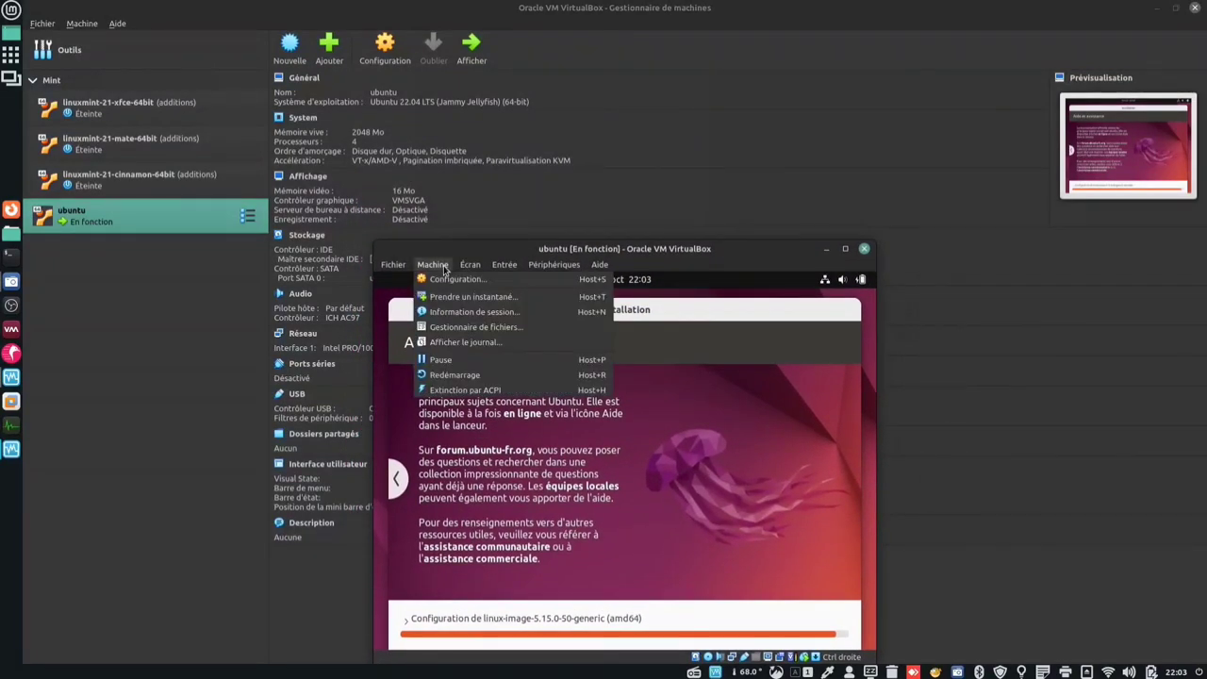
{"action": "left_click", "coordinate": [469, 317]}
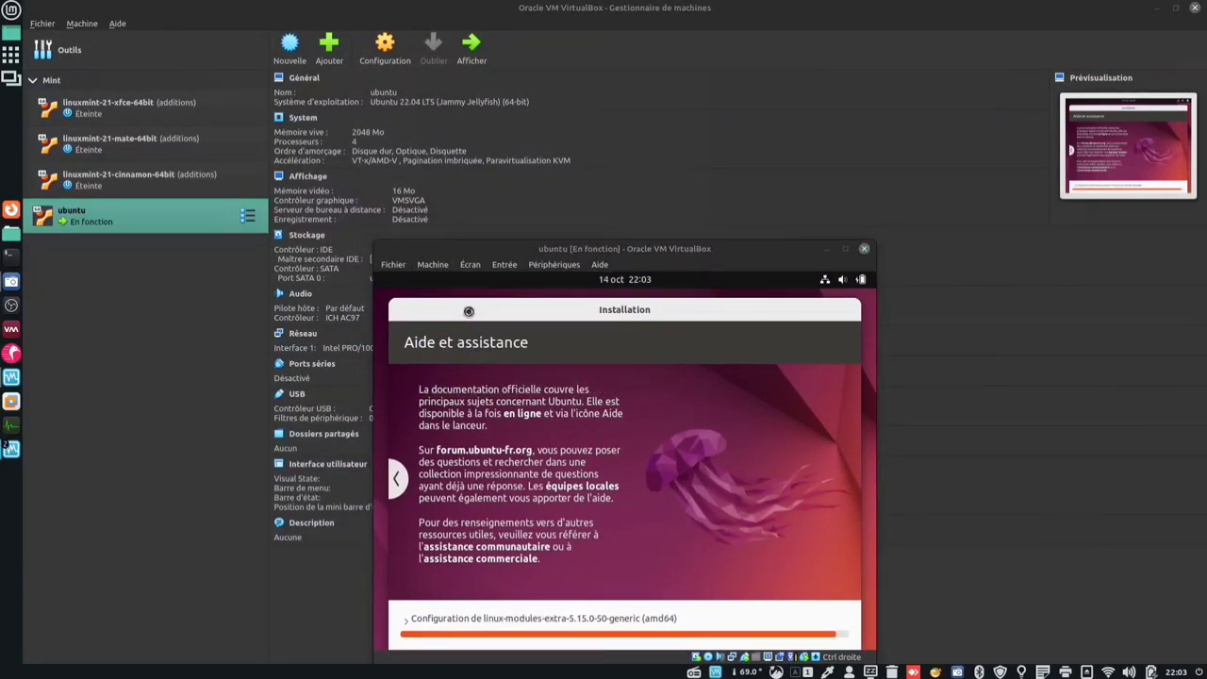
{"action": "left_click_drag", "start_coordinate": [872, 269], "coordinate": [135, 6]}
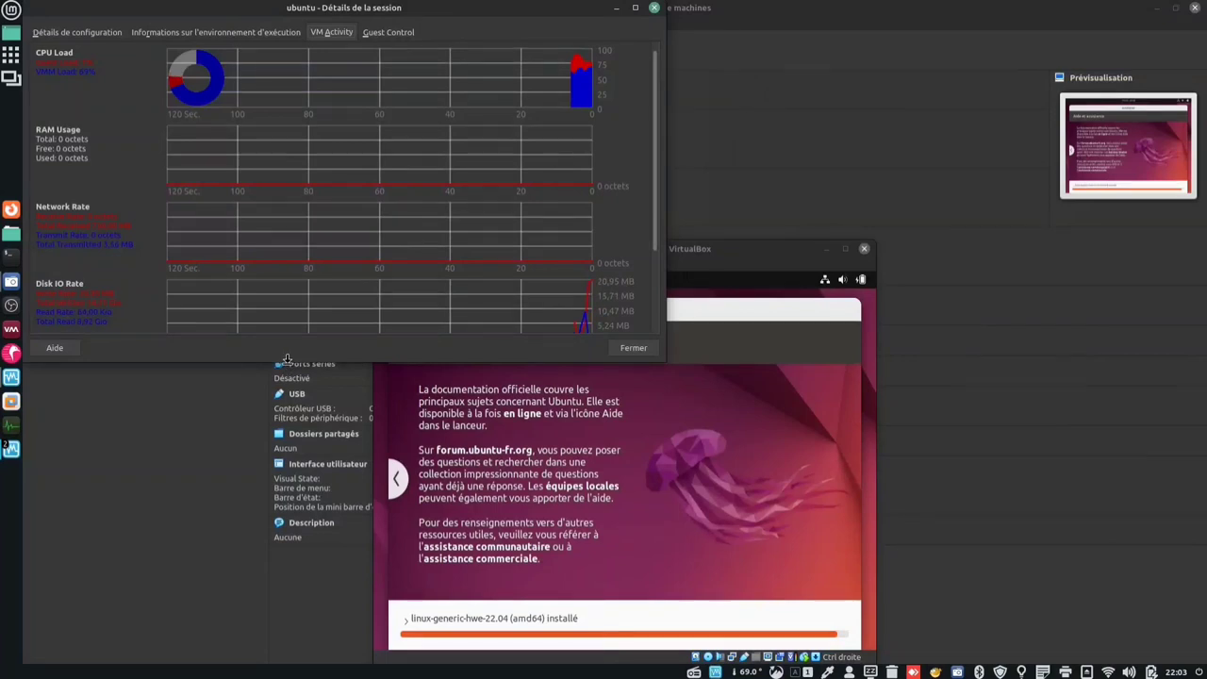
{"action": "left_click_drag", "start_coordinate": [287, 359], "coordinate": [319, 473]}
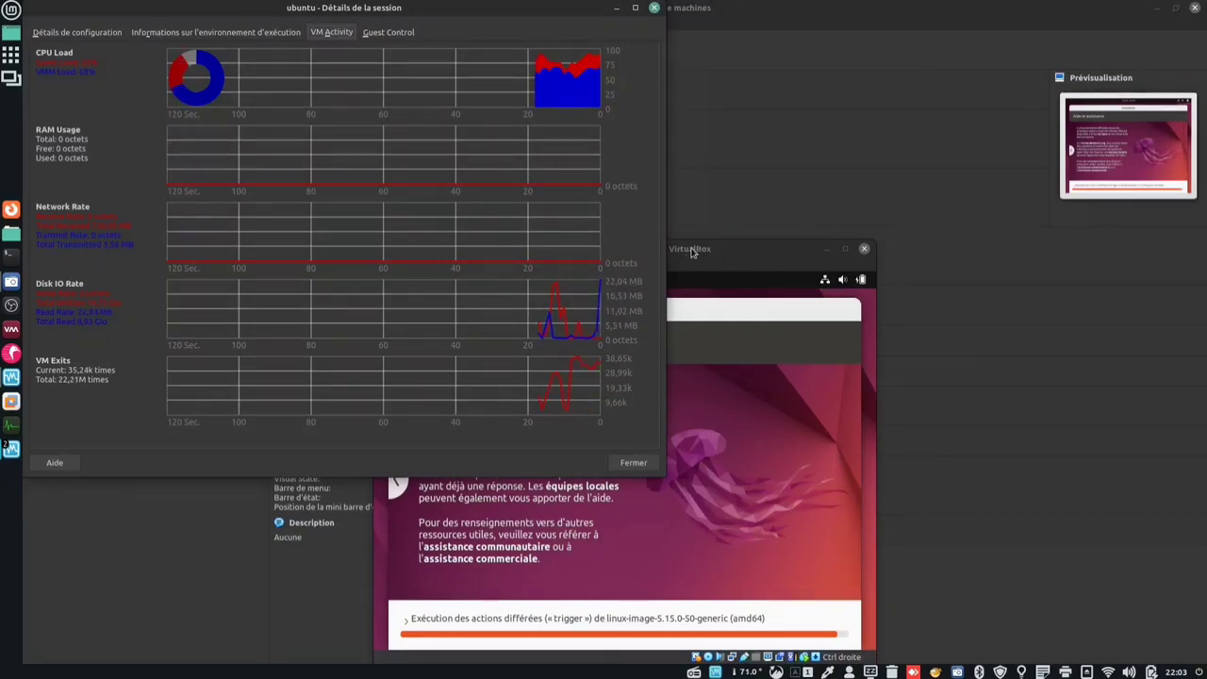
{"action": "left_click_drag", "start_coordinate": [691, 249], "coordinate": [985, 248]}
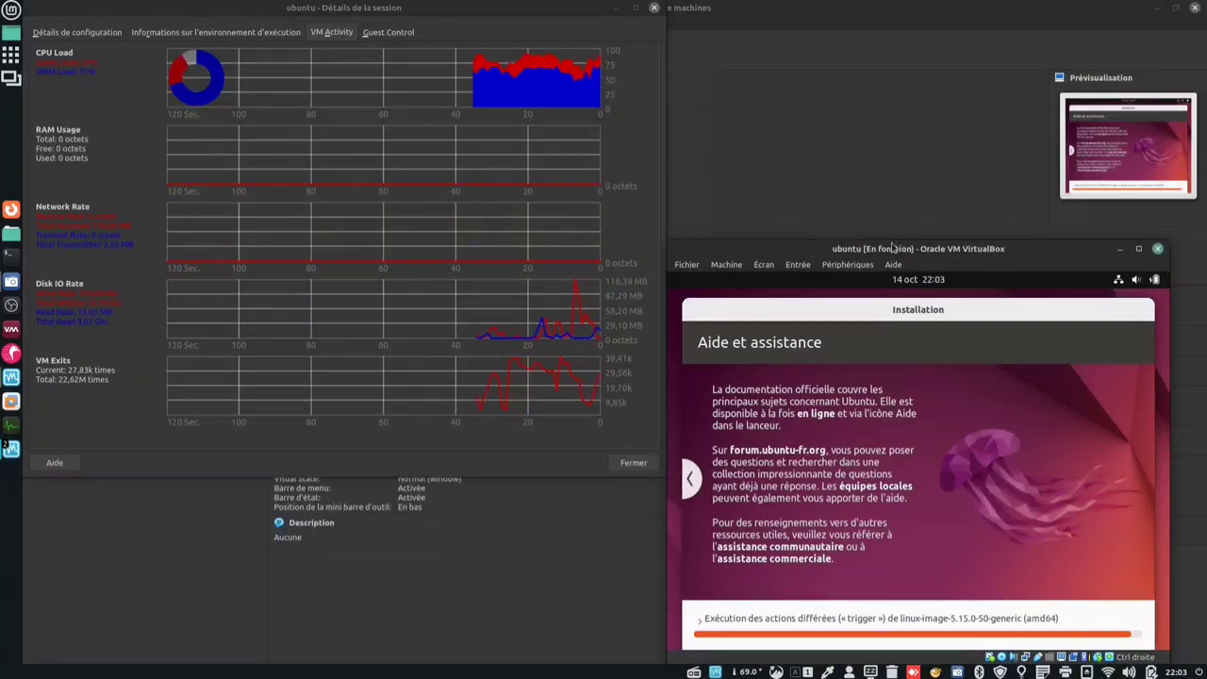
{"action": "left_click", "coordinate": [764, 265]}
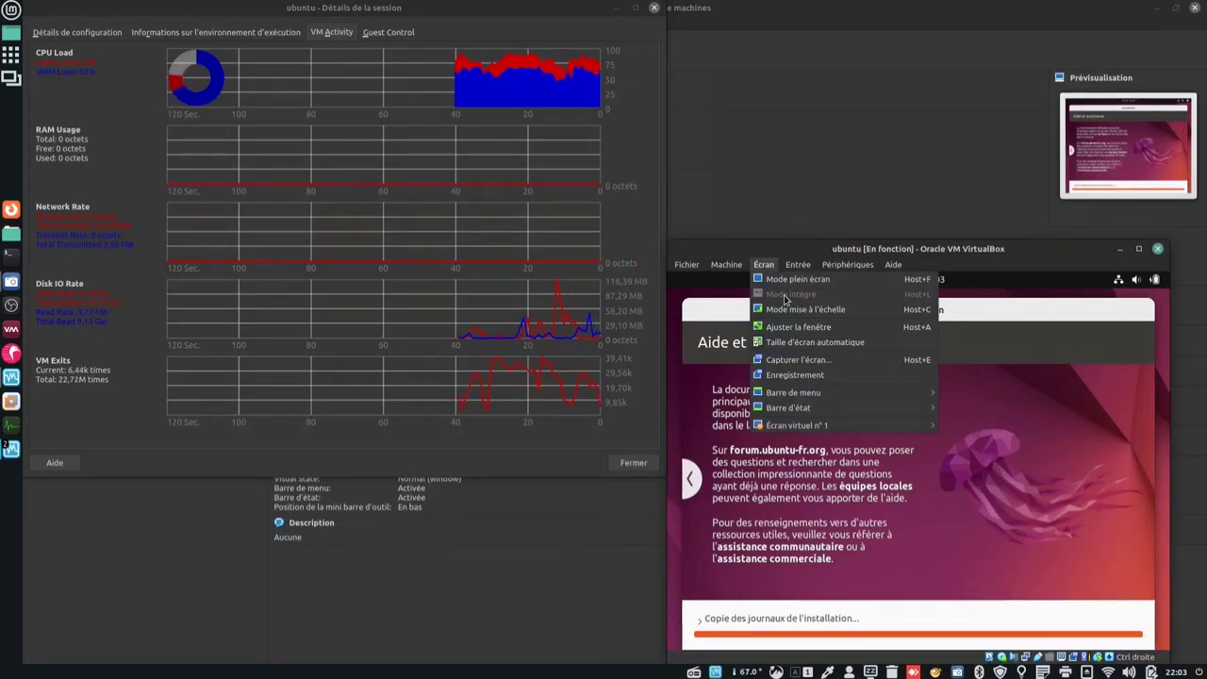
{"action": "left_click", "coordinate": [742, 250]}
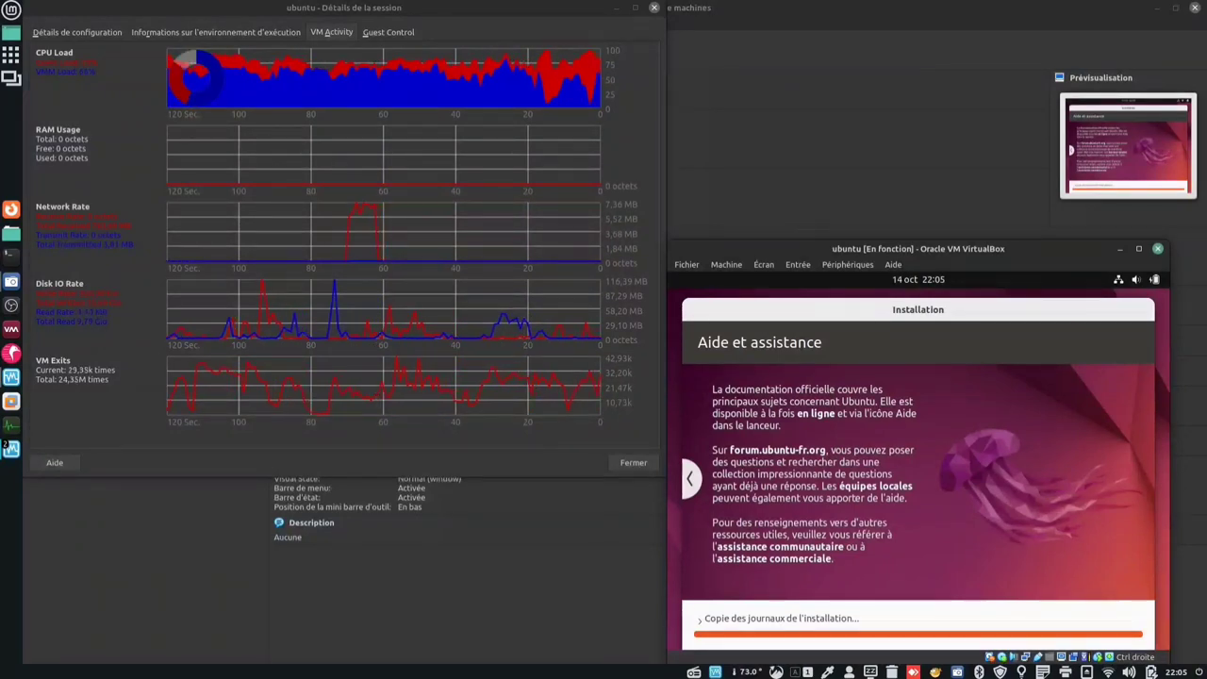
Step: Minimize the VirtualBox manager window and maximize the ubuntu session details window
{"action": "left_click", "coordinate": [1158, 9]}
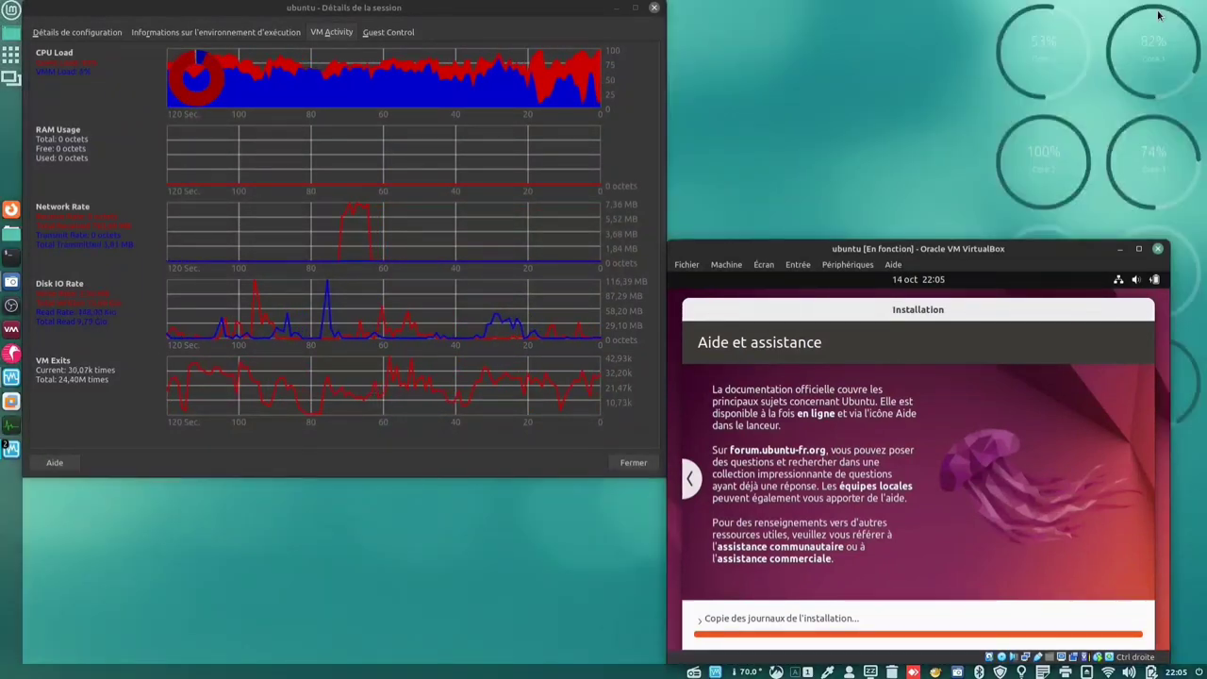
{"action": "left_click", "coordinate": [637, 8]}
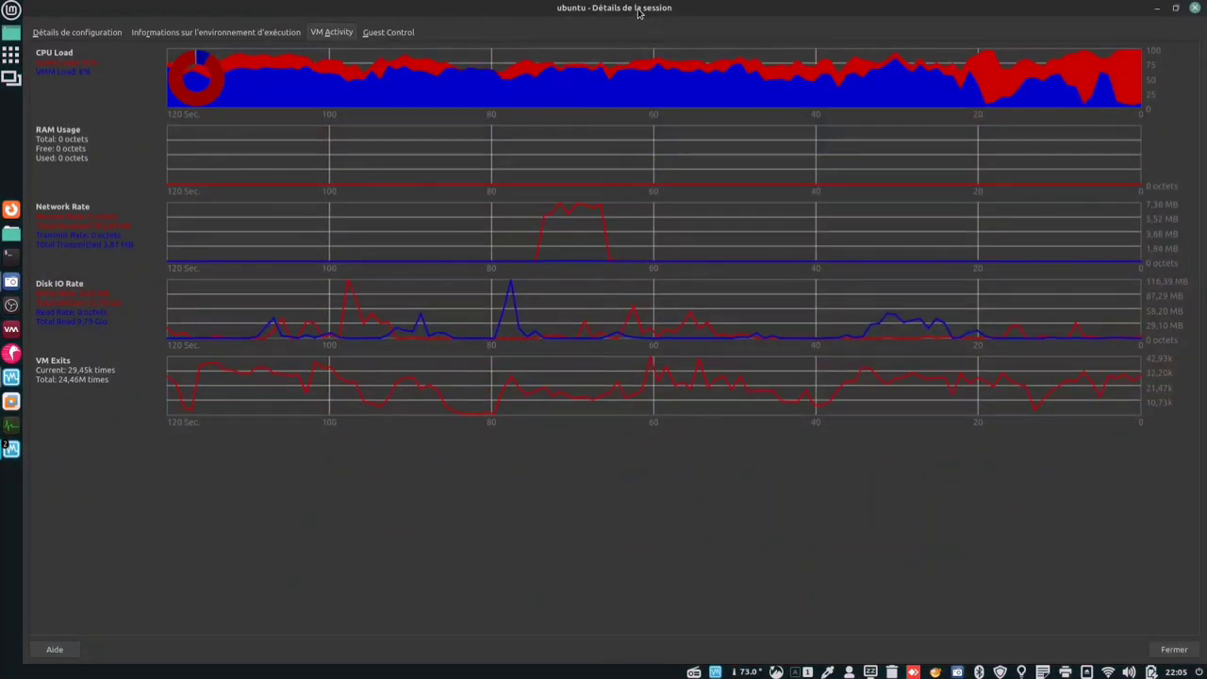
Step: Bring the running ubuntu machine's window in front of the session details and place it near the centre
{"action": "mouse_move", "coordinate": [13, 451]}
{"action": "left_click", "coordinate": [100, 499]}
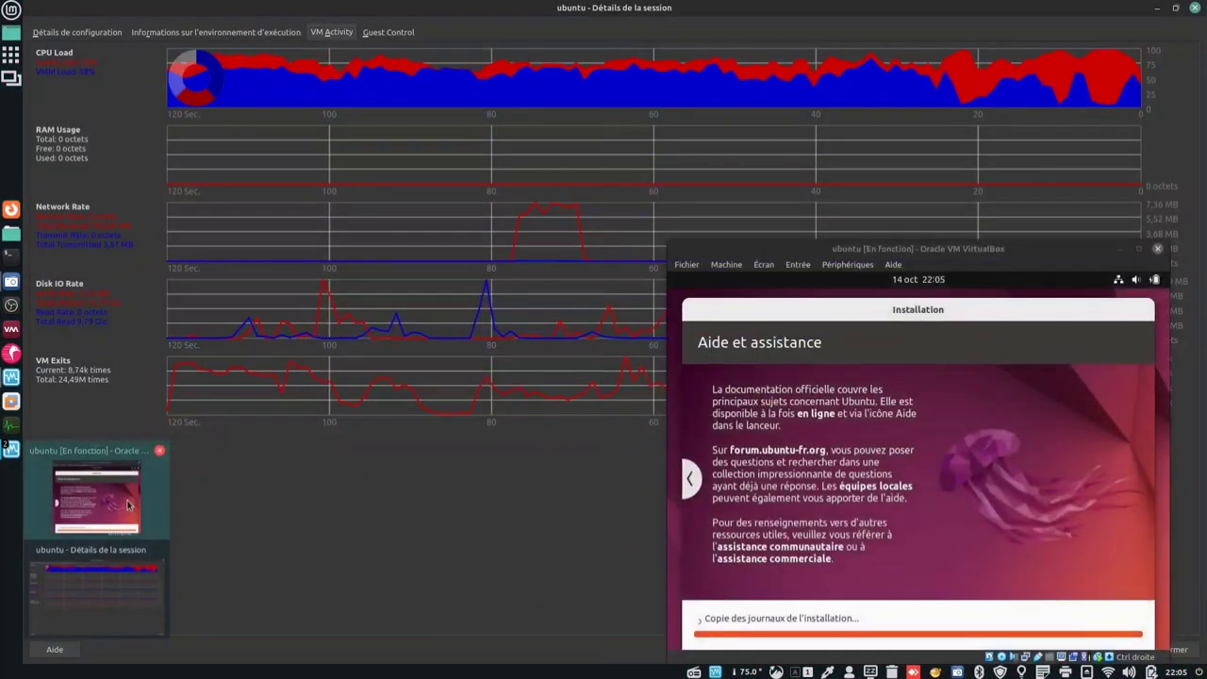
{"action": "left_click_drag", "start_coordinate": [885, 256], "coordinate": [556, 264]}
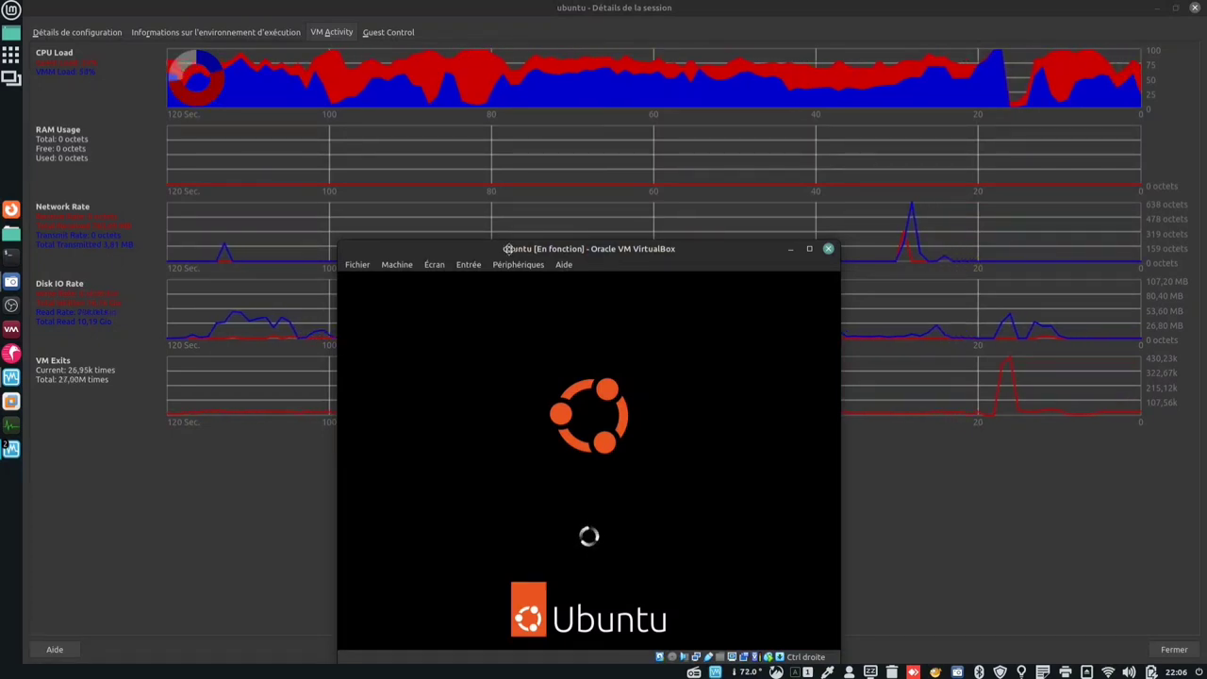
{"action": "mouse_move", "coordinate": [508, 247]}
{"action": "left_mouse_down"}
{"action": "mouse_move", "coordinate": [532, 247]}
{"action": "mouse_move", "coordinate": [518, 245]}
{"action": "left_mouse_up"}
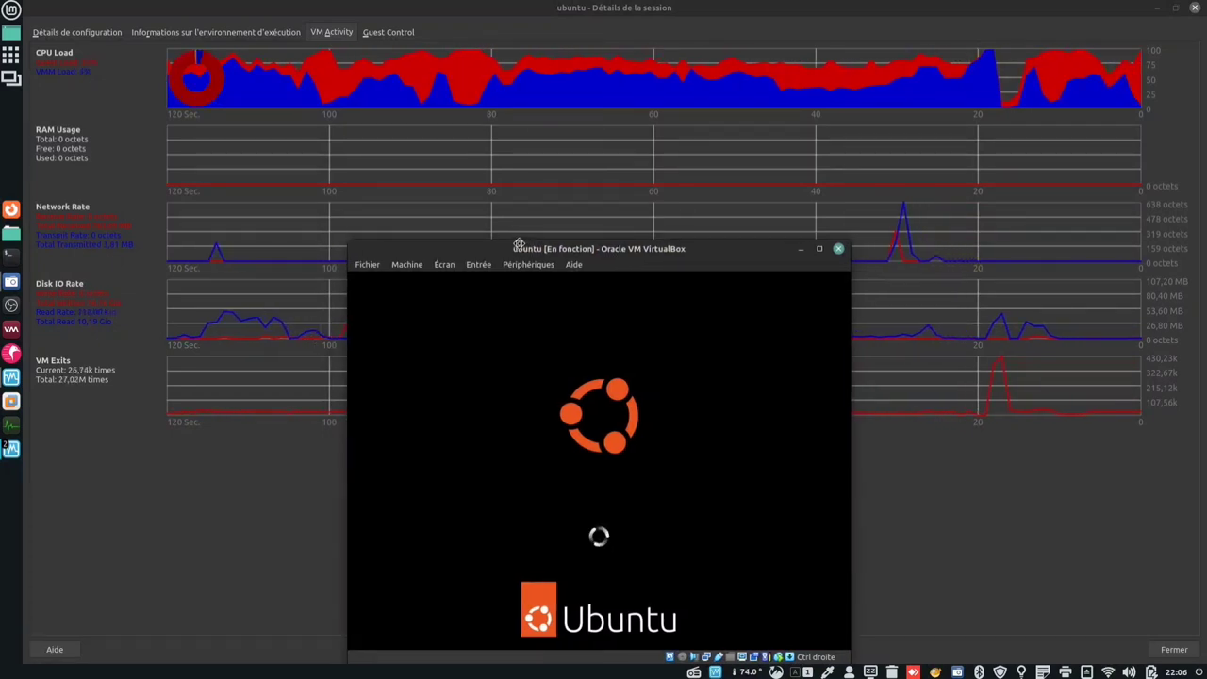
Step: Check which display modes the running ubuntu machine offers during startup and at the login screen
{"action": "left_click", "coordinate": [404, 266]}
{"action": "mouse_move", "coordinate": [444, 265]}
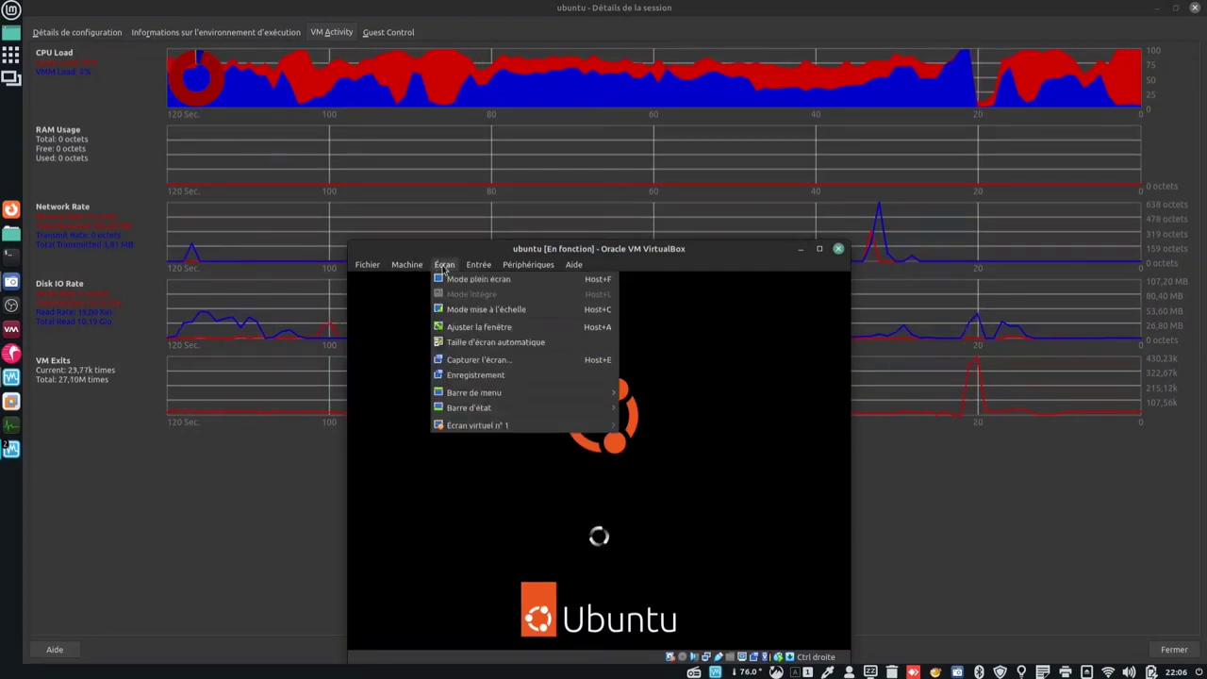
{"action": "left_click", "coordinate": [723, 265]}
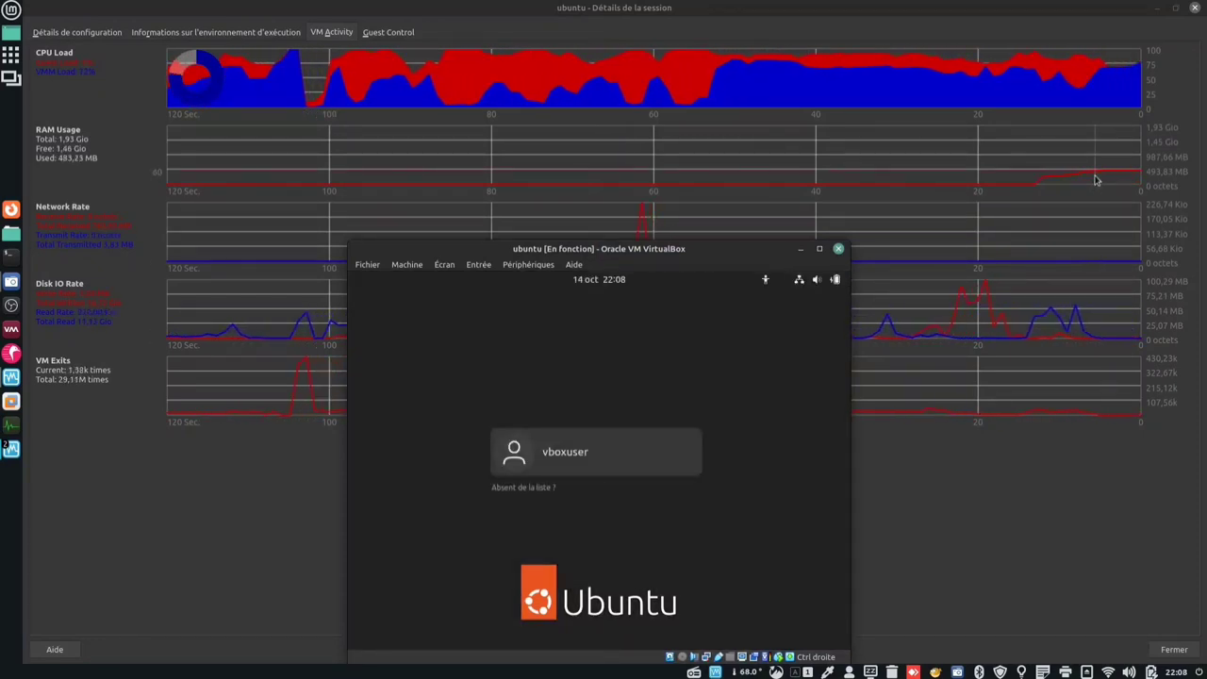
{"action": "left_click", "coordinate": [445, 266]}
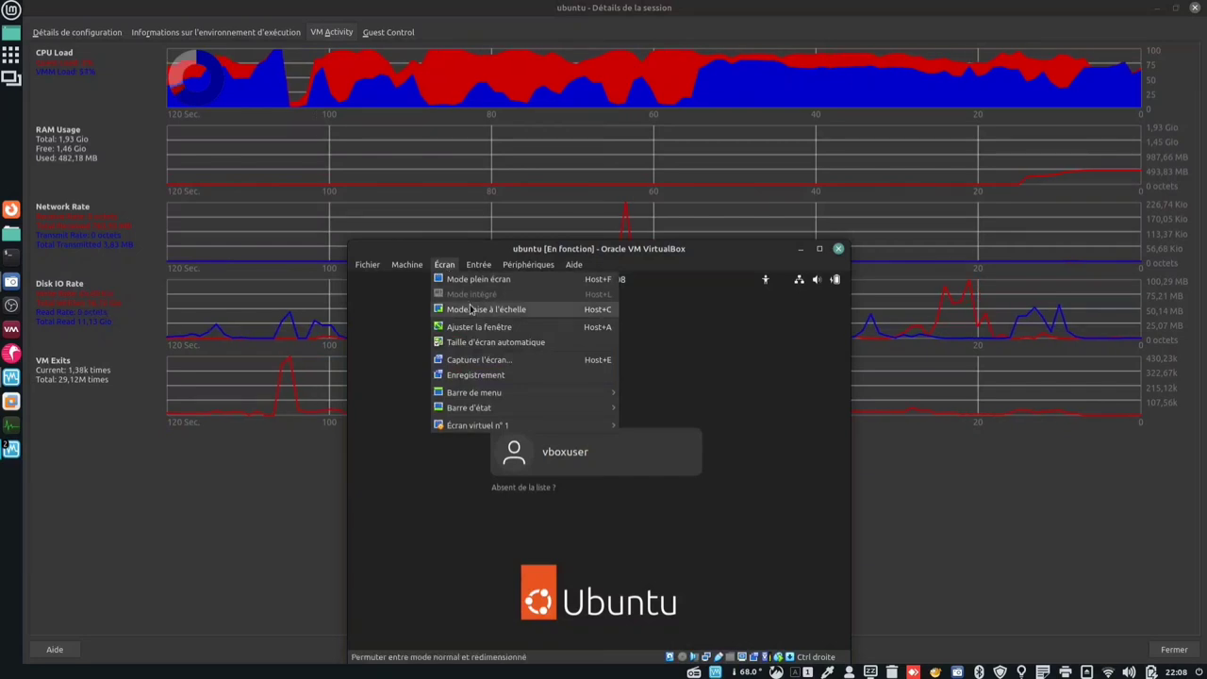
{"action": "left_click", "coordinate": [634, 468]}
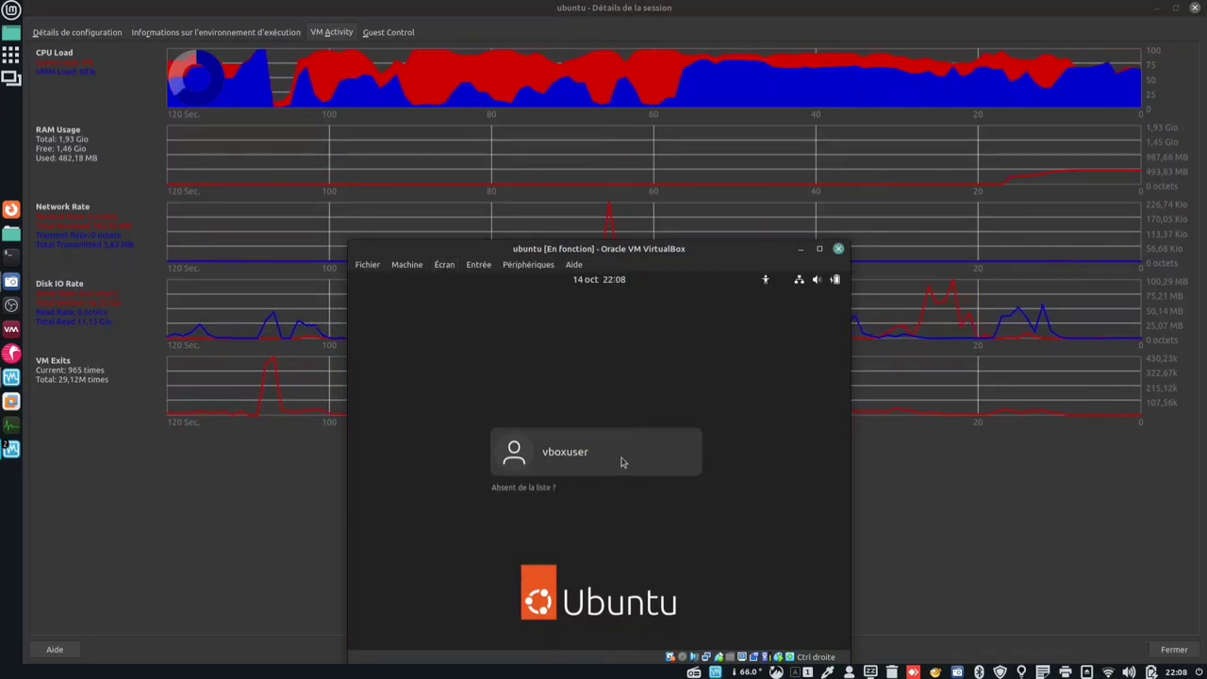
Step: Log in to the Ubuntu guest with the default account by entering its password
{"action": "left_click", "coordinate": [622, 461]}
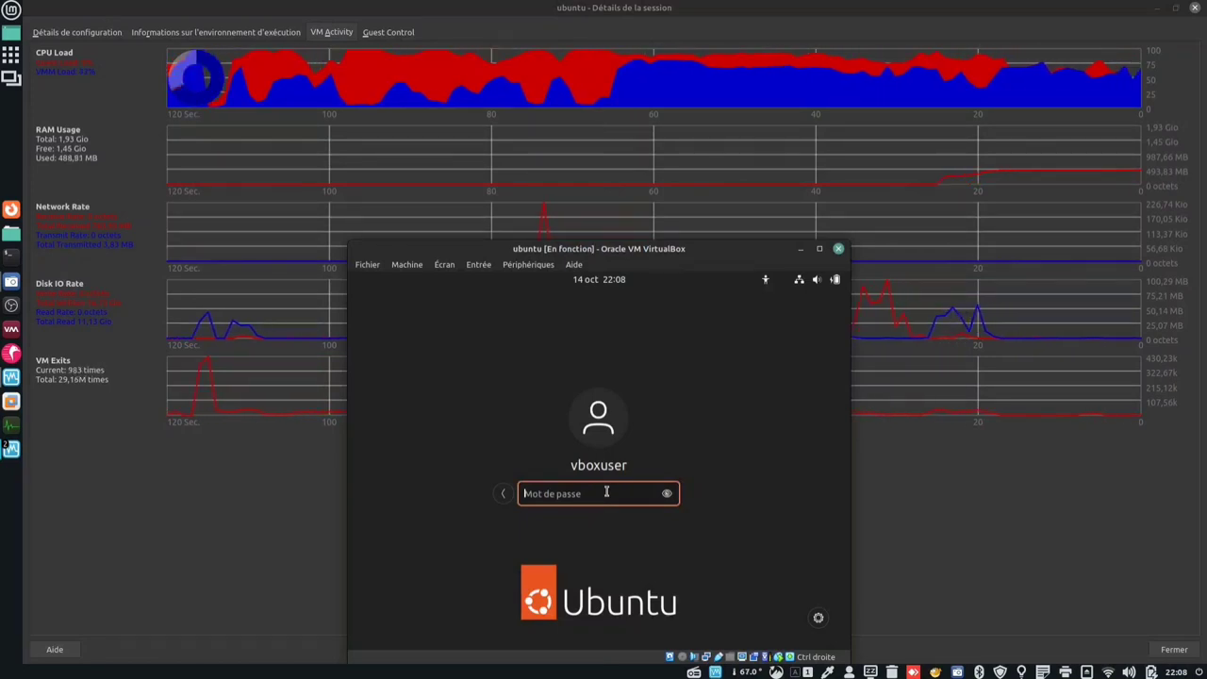
{"action": "type", "text": "••"}
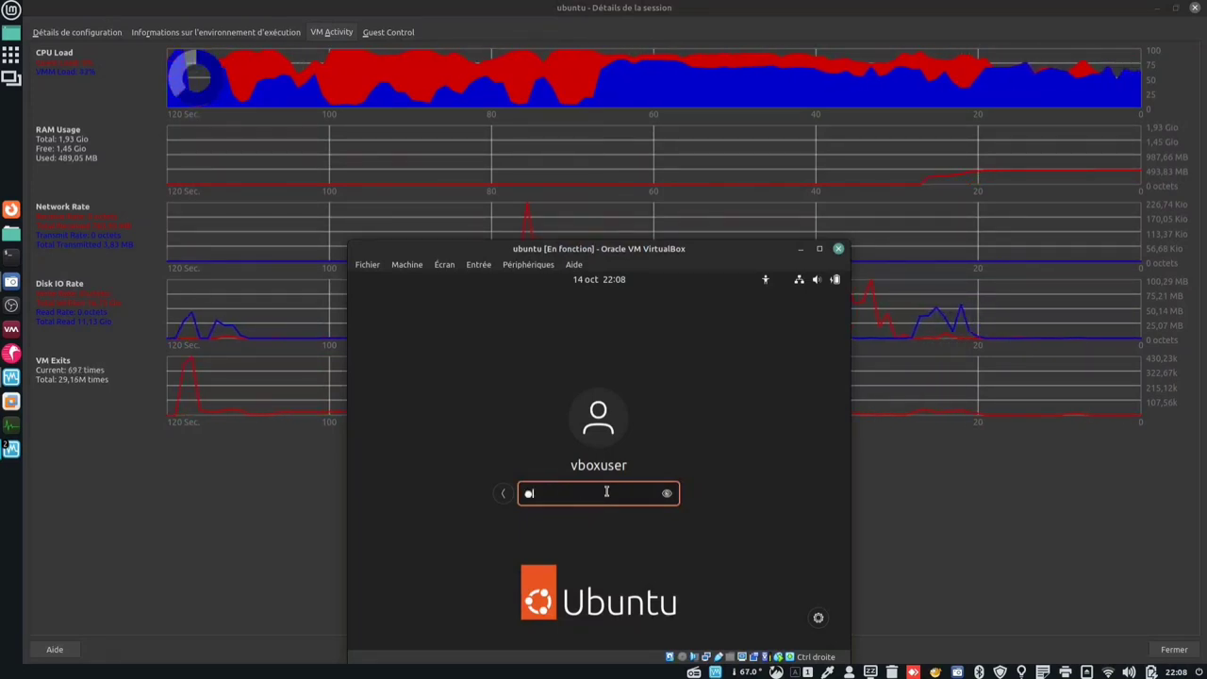
{"action": "type", "text": "•"}
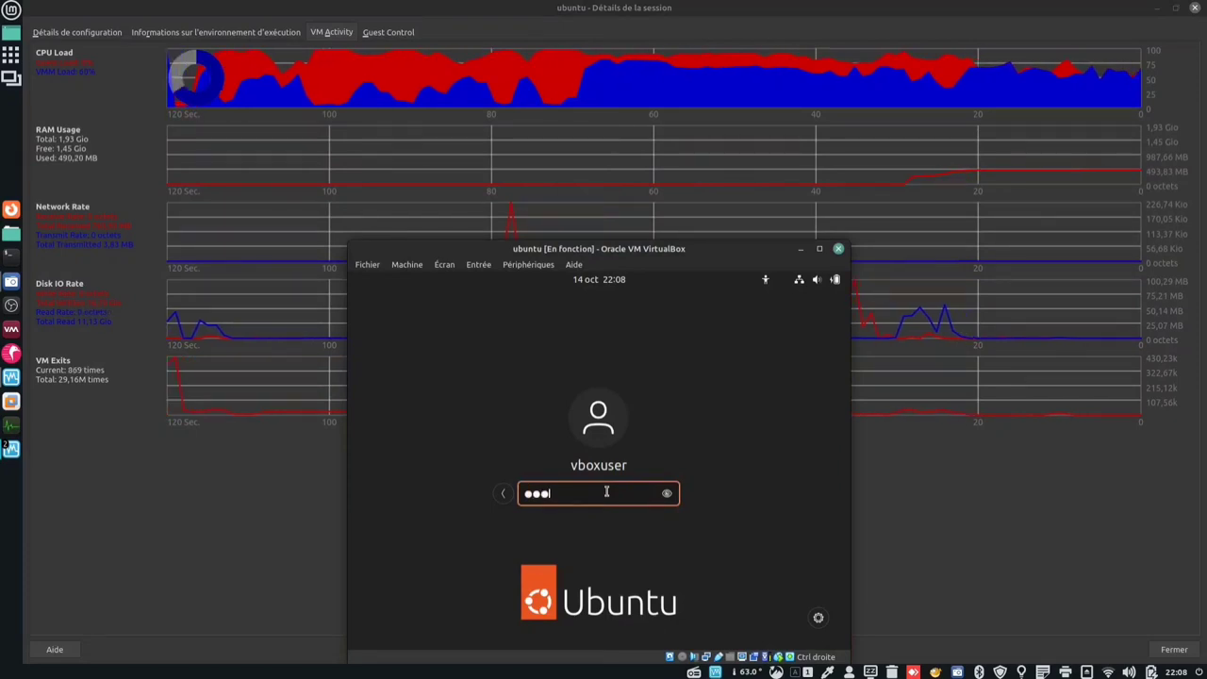
{"action": "type", "text": "••"}
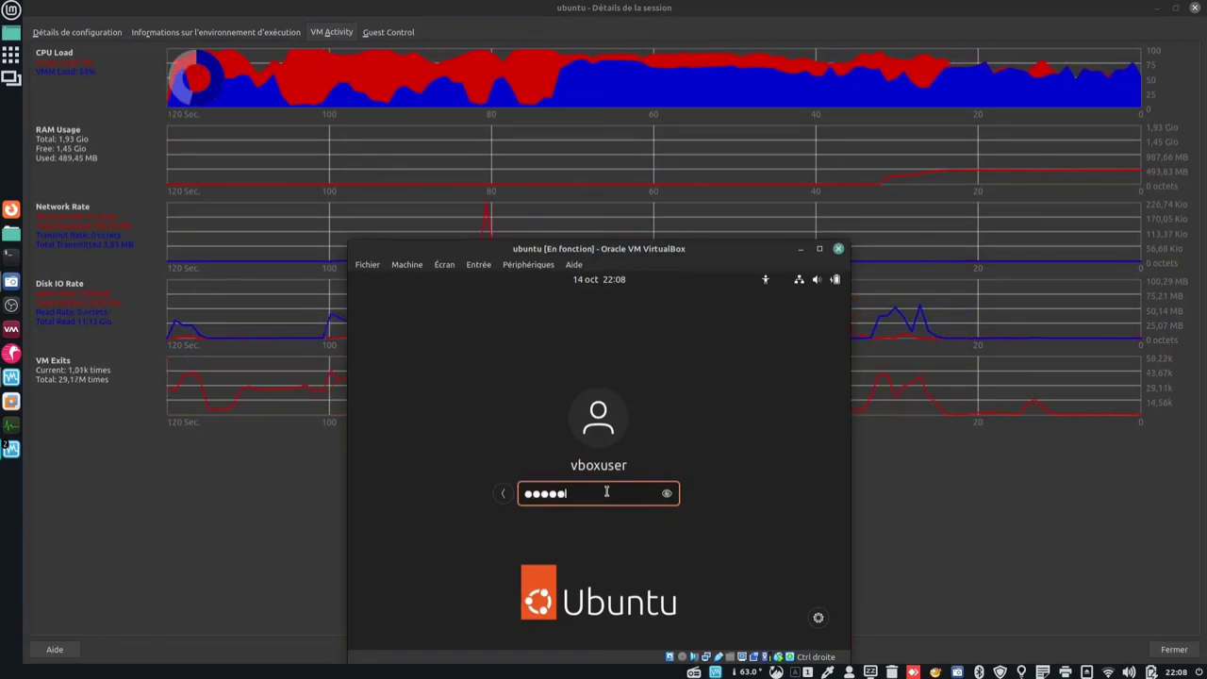
{"action": "type", "text": "•"}
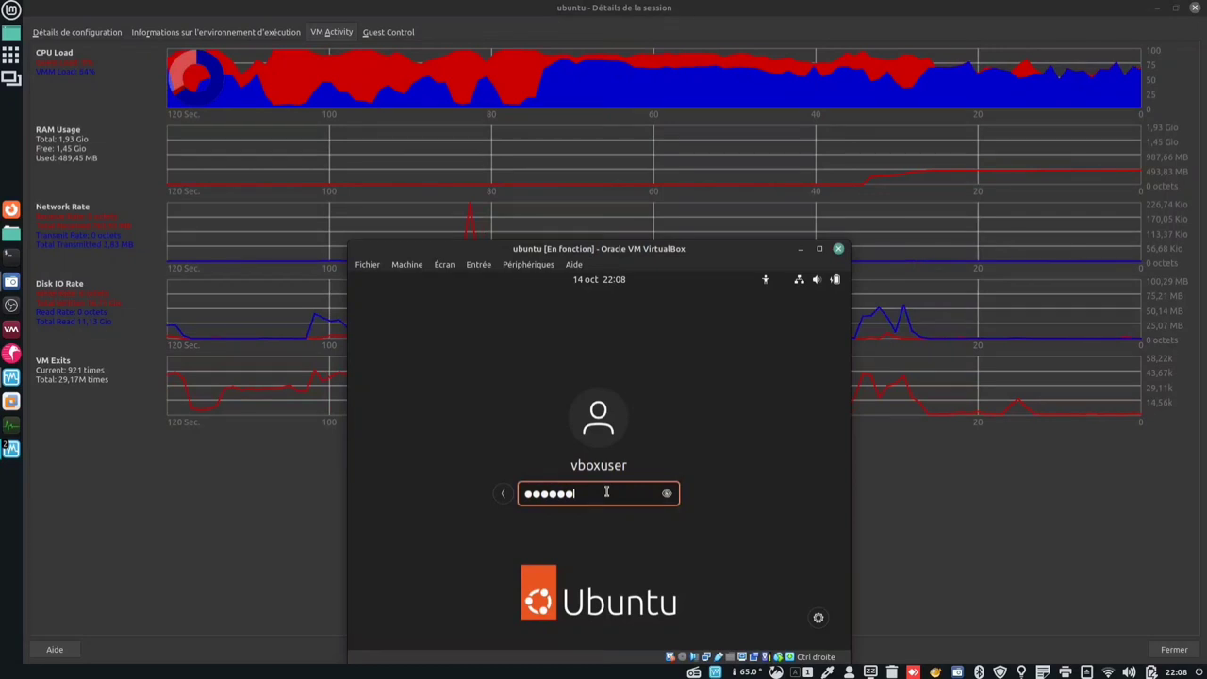
{"action": "type", "text": "••"}
{"action": "key", "text": "Return"}
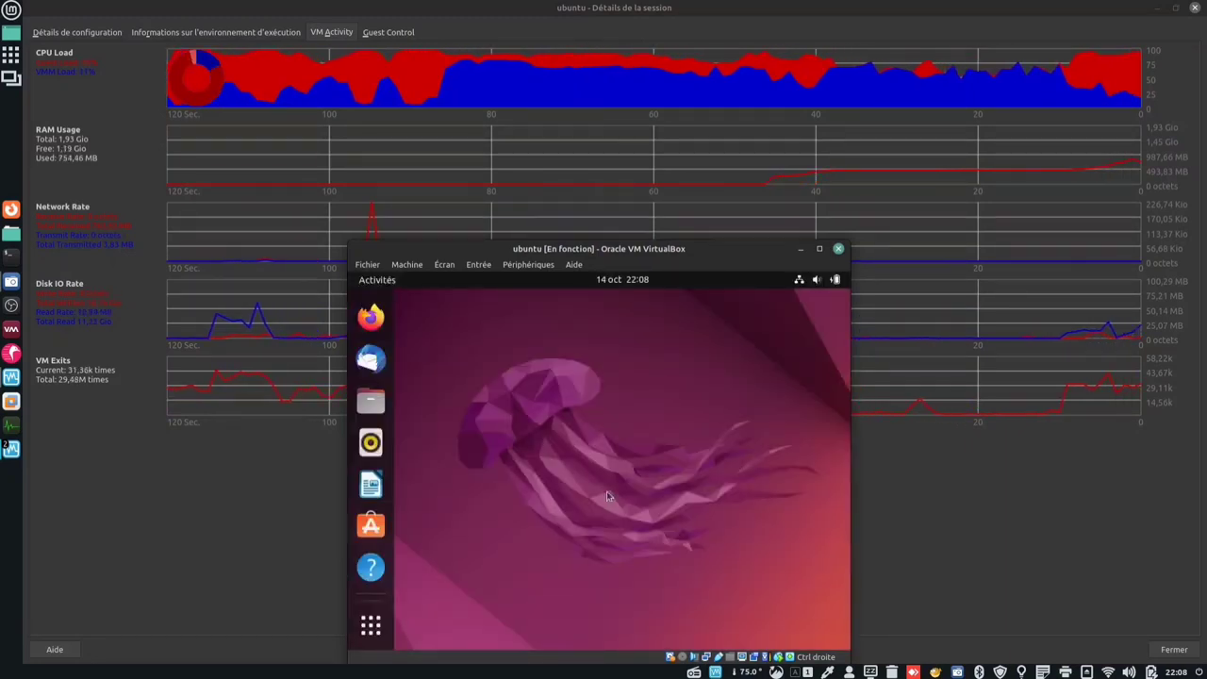
Step: Complete the Ubuntu welcome assistant without setting up Livepatch or enabling location services, and try the integrated display mode
{"action": "left_click", "coordinate": [821, 303]}
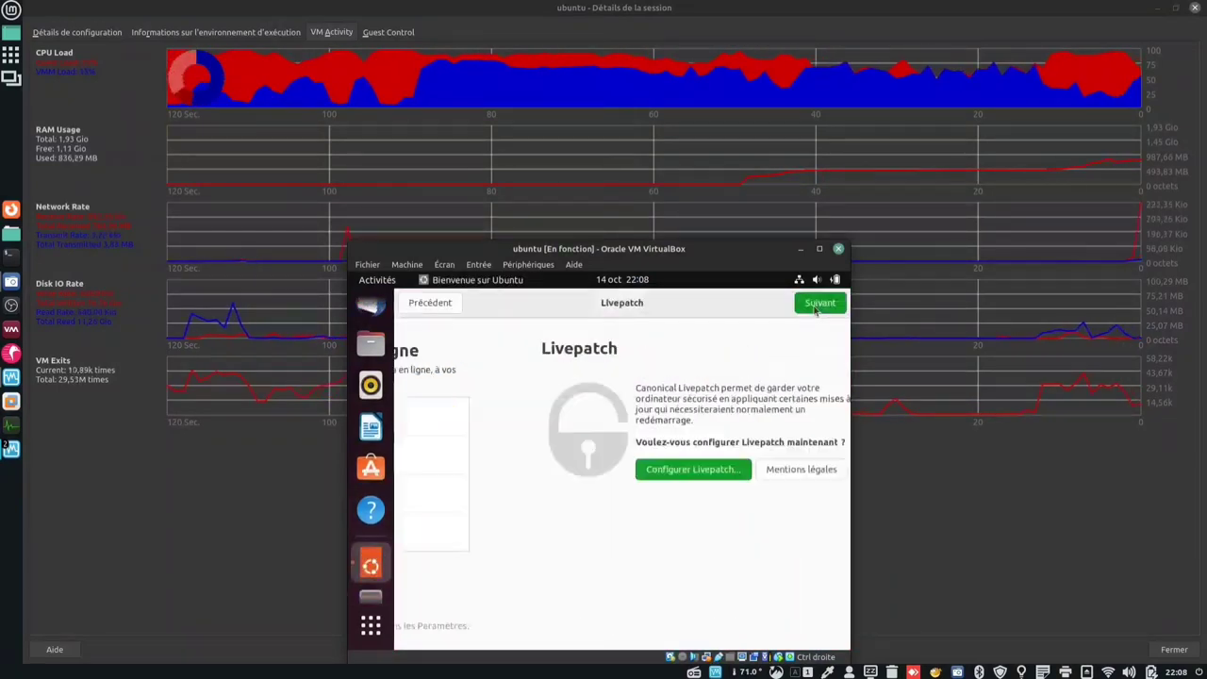
{"action": "left_click", "coordinate": [817, 303]}
{"action": "left_click", "coordinate": [817, 304]}
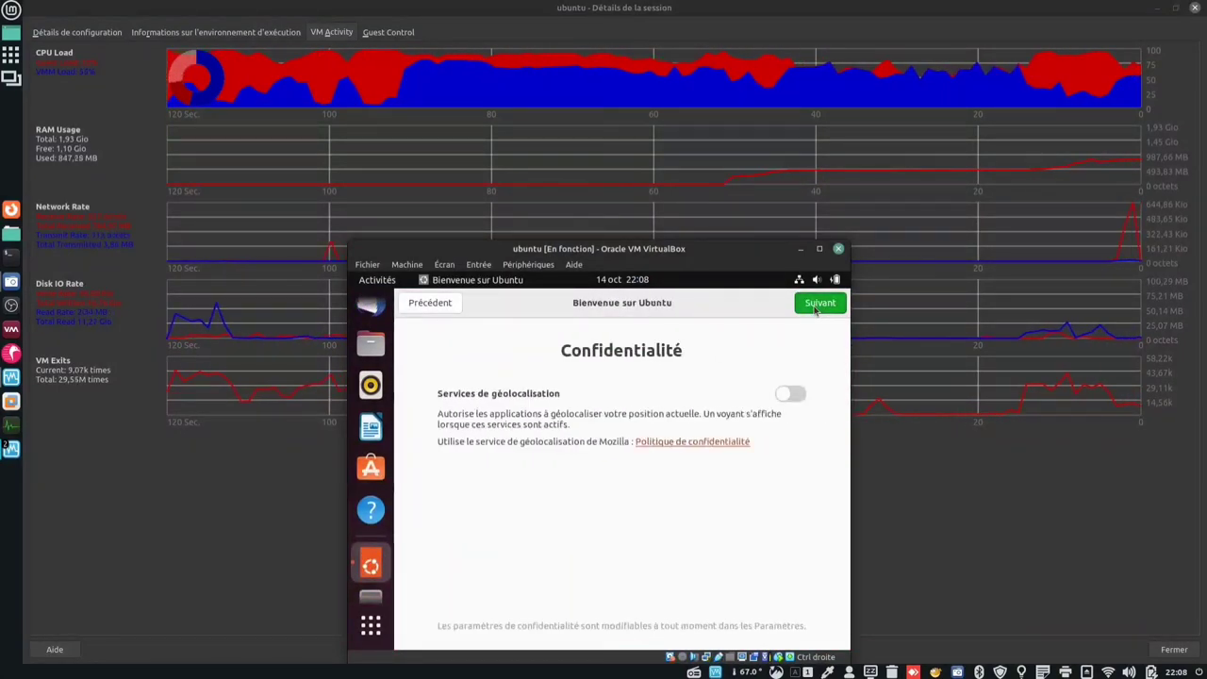
{"action": "left_click", "coordinate": [817, 304]}
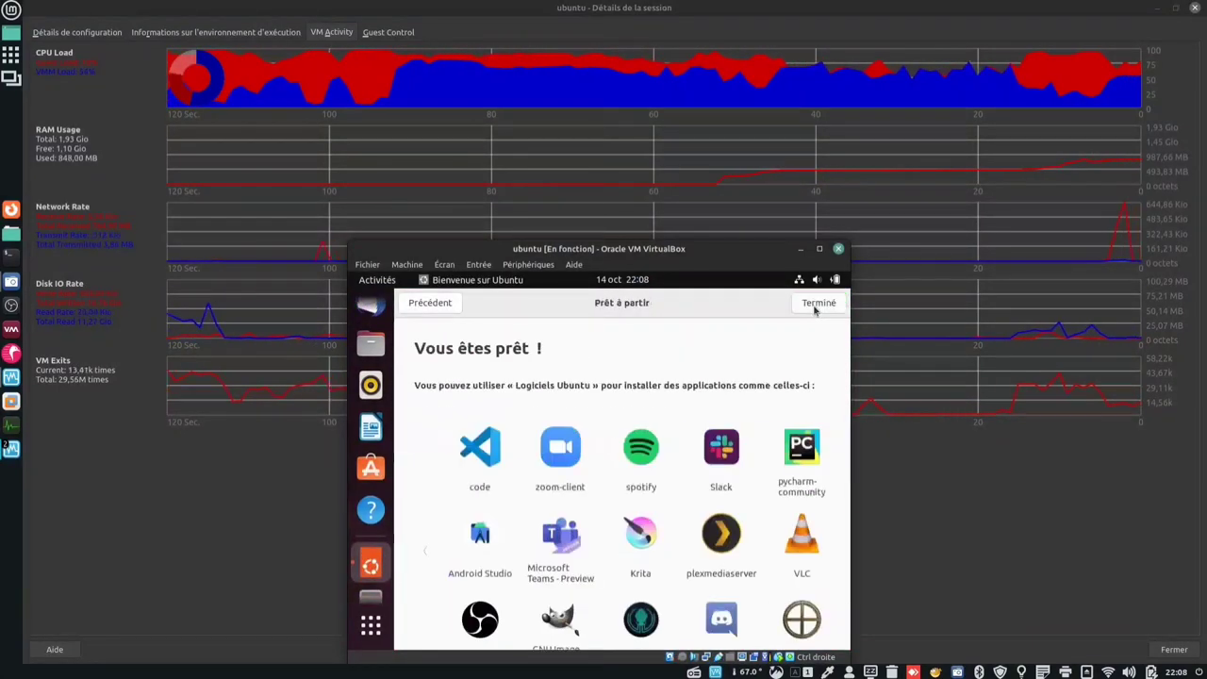
{"action": "left_click", "coordinate": [445, 264]}
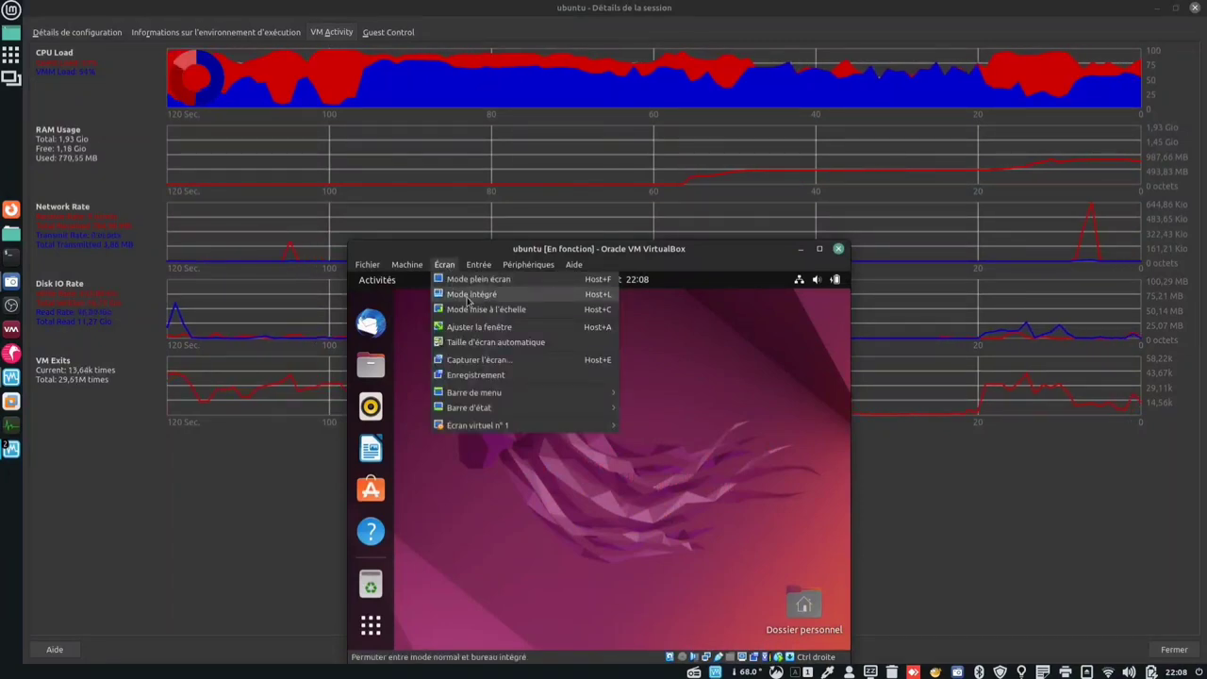
{"action": "left_click", "coordinate": [468, 296]}
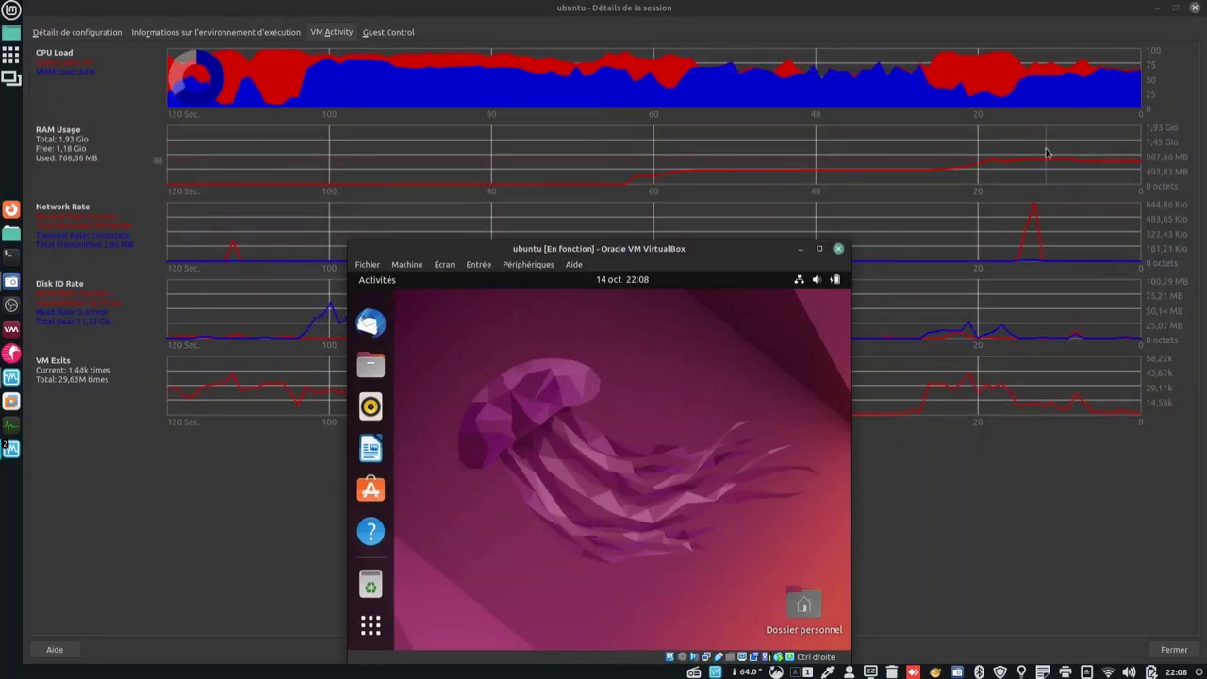
Step: Shut down the Ubuntu guest from within its desktop and confirm the power-off
{"action": "left_click", "coordinate": [835, 281]}
{"action": "left_click", "coordinate": [748, 460]}
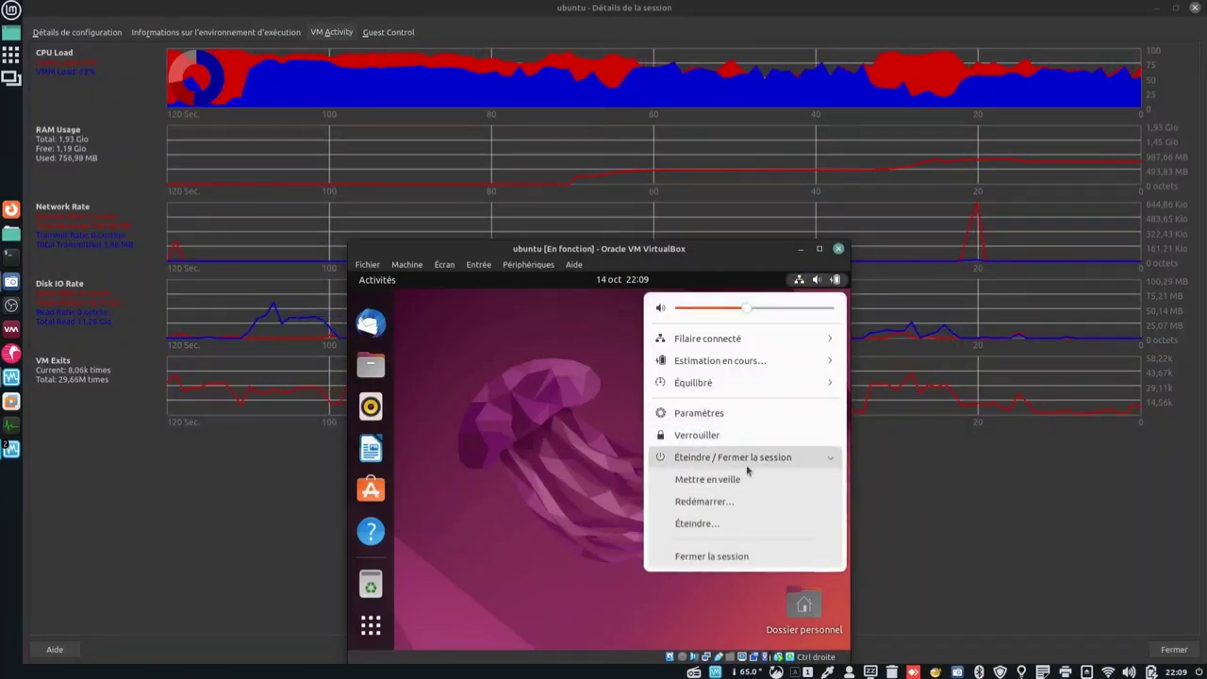
{"action": "left_click", "coordinate": [722, 525]}
{"action": "left_click", "coordinate": [682, 509]}
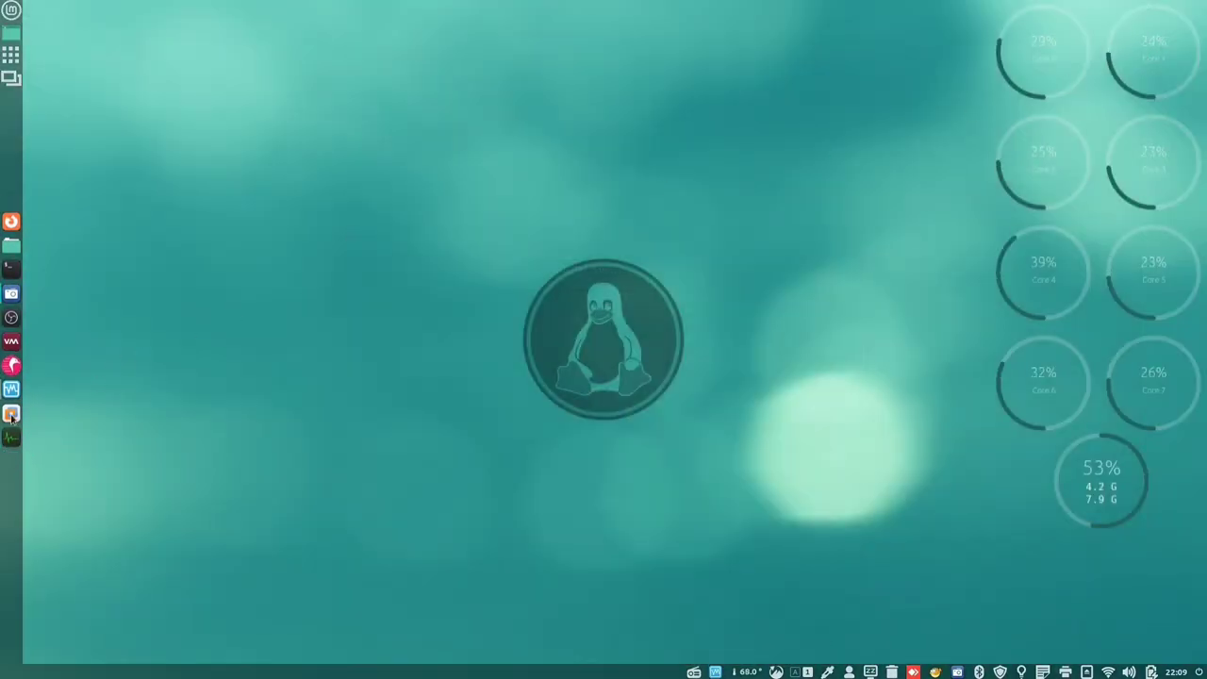
Step: Open the ubuntu machine's configuration in the VirtualBox manager, set the shared clipboard to Bidirectionnel and change the drag-and-drop mode
{"action": "left_click", "coordinate": [32, 386]}
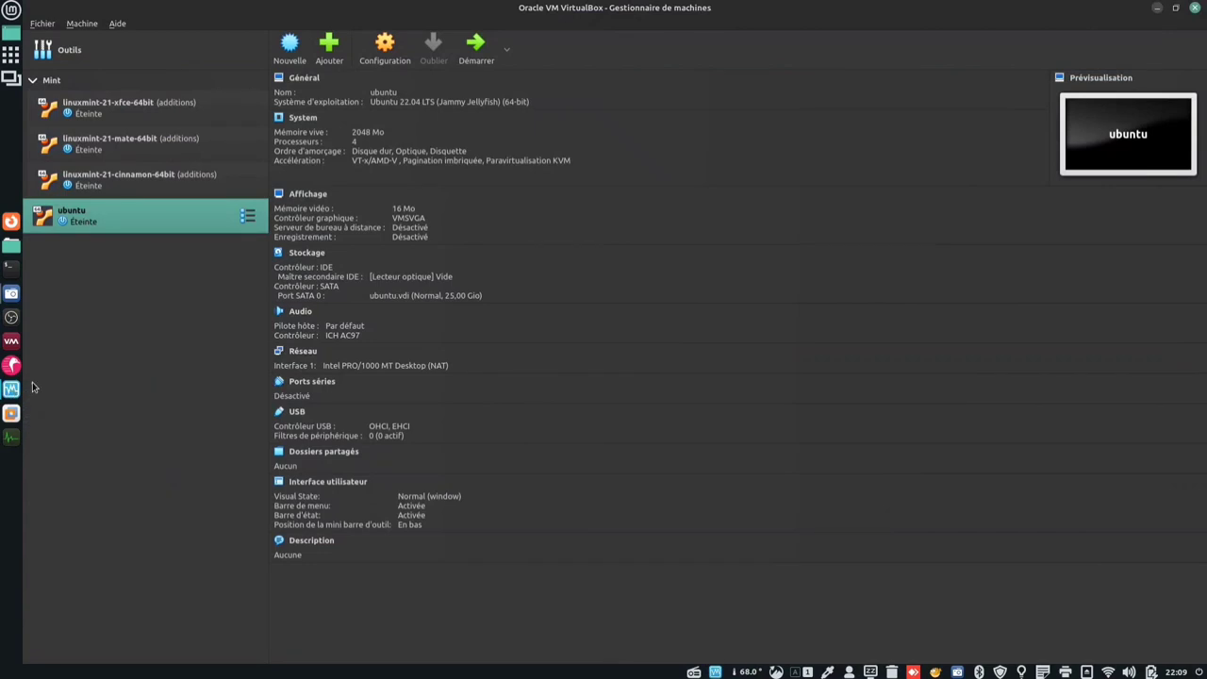
{"action": "left_click", "coordinate": [376, 62]}
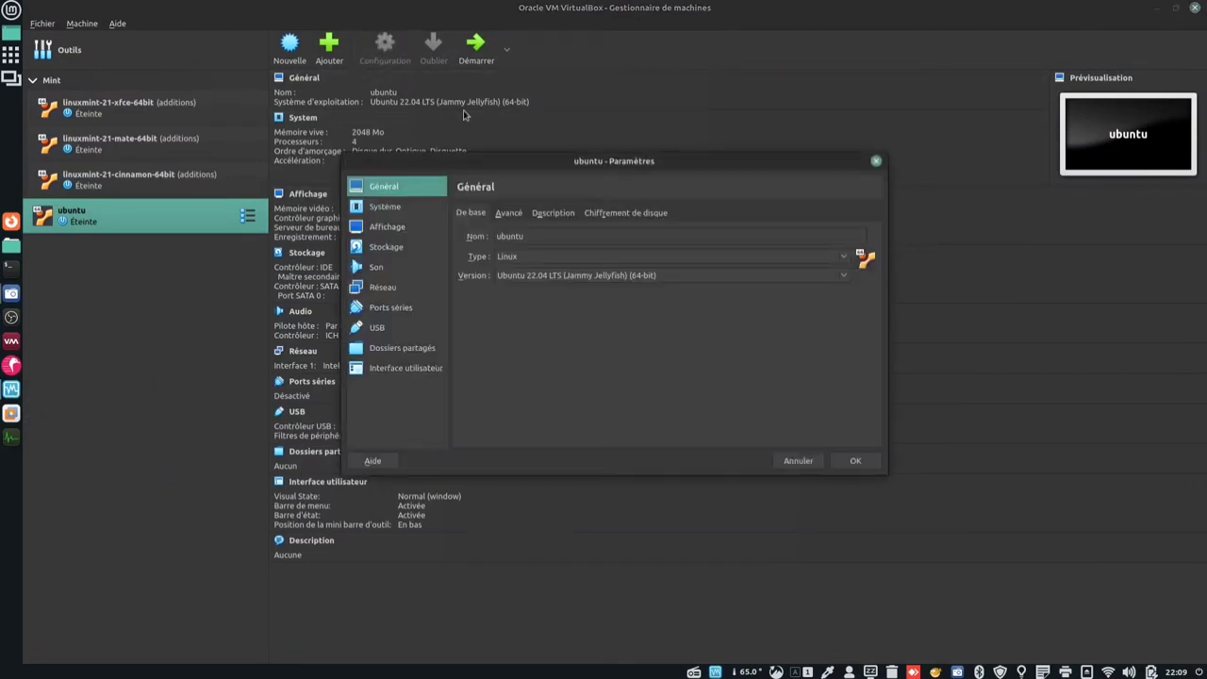
{"action": "left_click", "coordinate": [509, 213]}
{"action": "left_click", "coordinate": [571, 256]}
{"action": "left_click", "coordinate": [583, 300]}
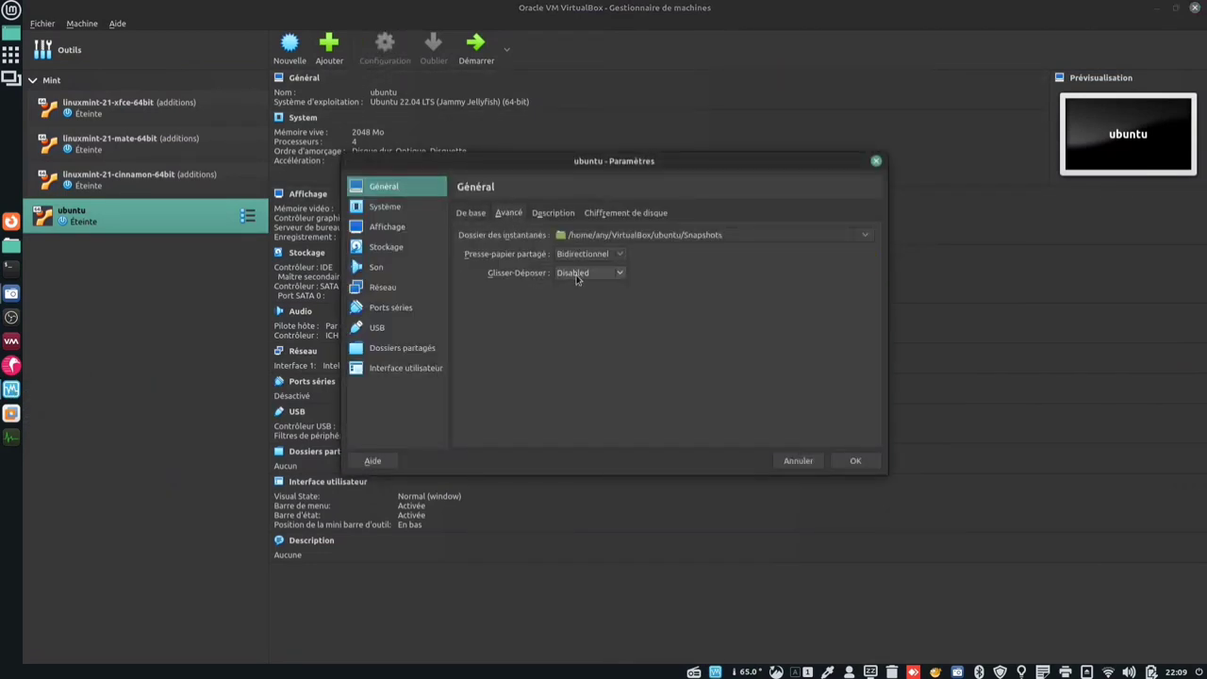
{"action": "left_click", "coordinate": [586, 272]}
{"action": "left_click", "coordinate": [585, 319]}
Step: Review the description, disk encryption and system settings, and enable PAE/NX for the processor
{"action": "left_click", "coordinate": [555, 214]}
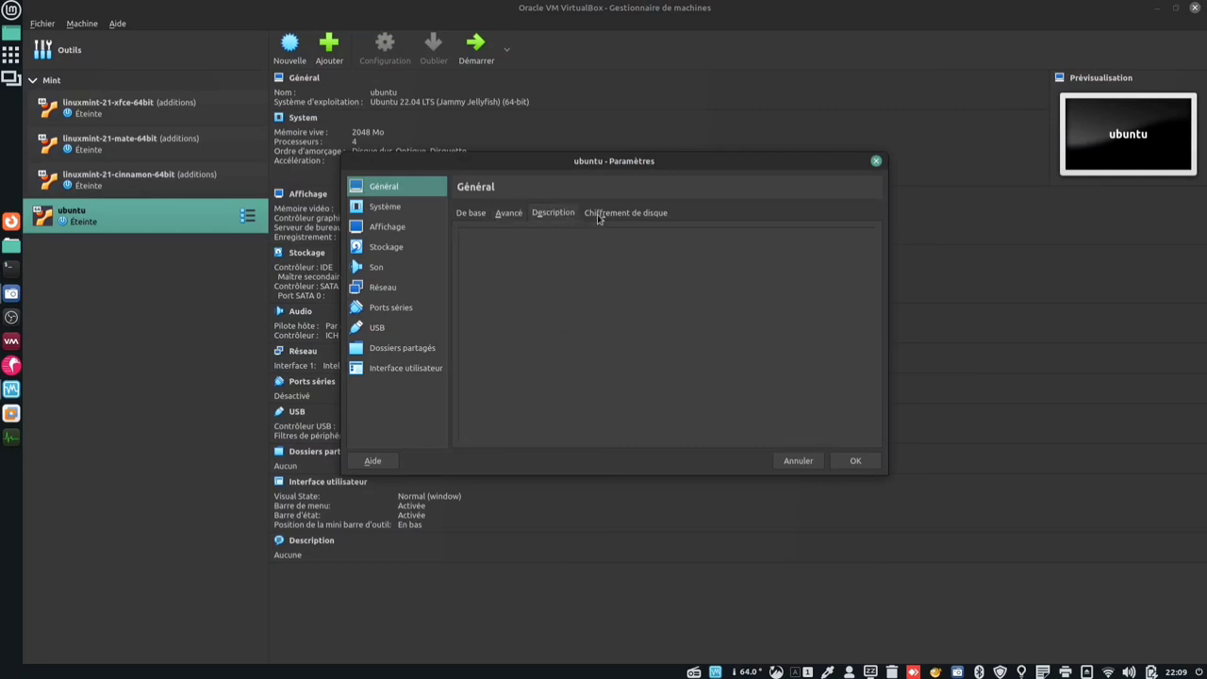
{"action": "left_click", "coordinate": [598, 214]}
{"action": "left_click", "coordinate": [419, 211]}
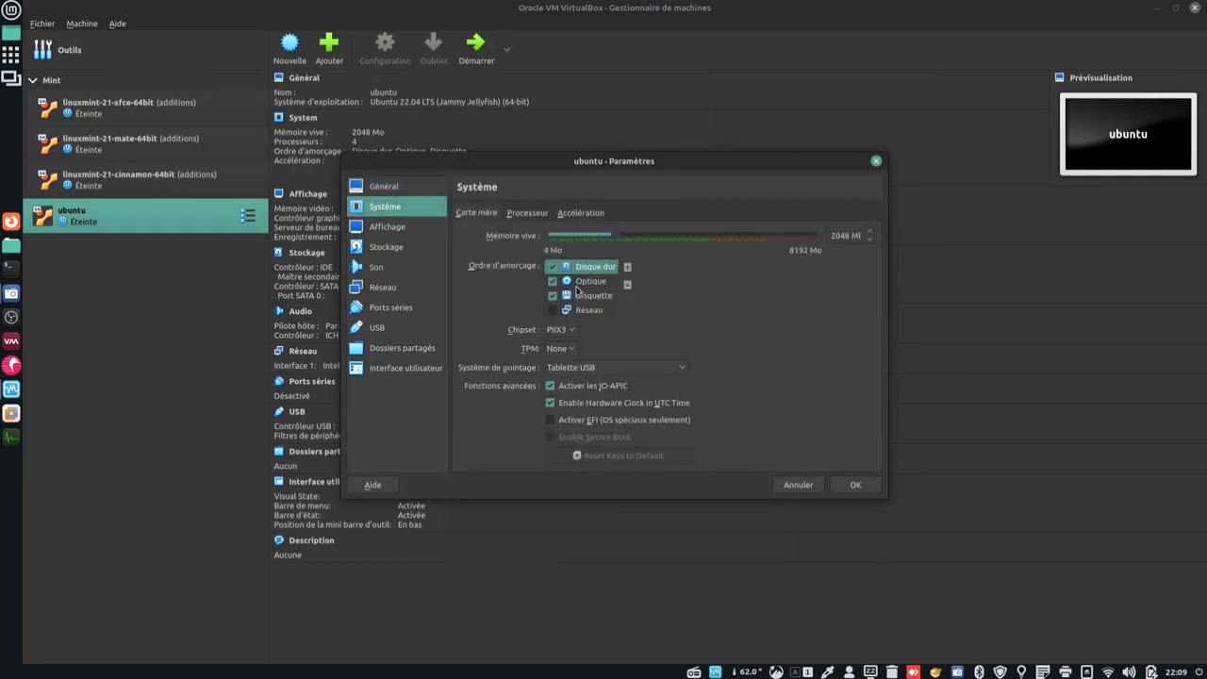
{"action": "left_click", "coordinate": [515, 216]}
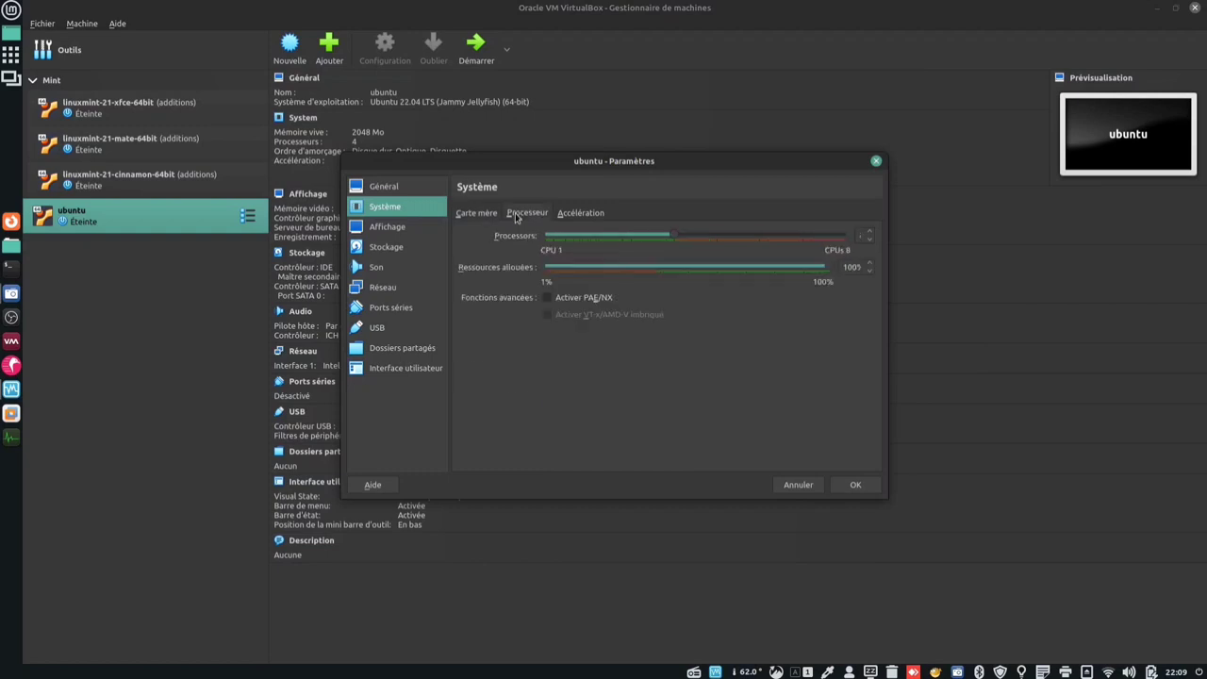
{"action": "left_click", "coordinate": [546, 299]}
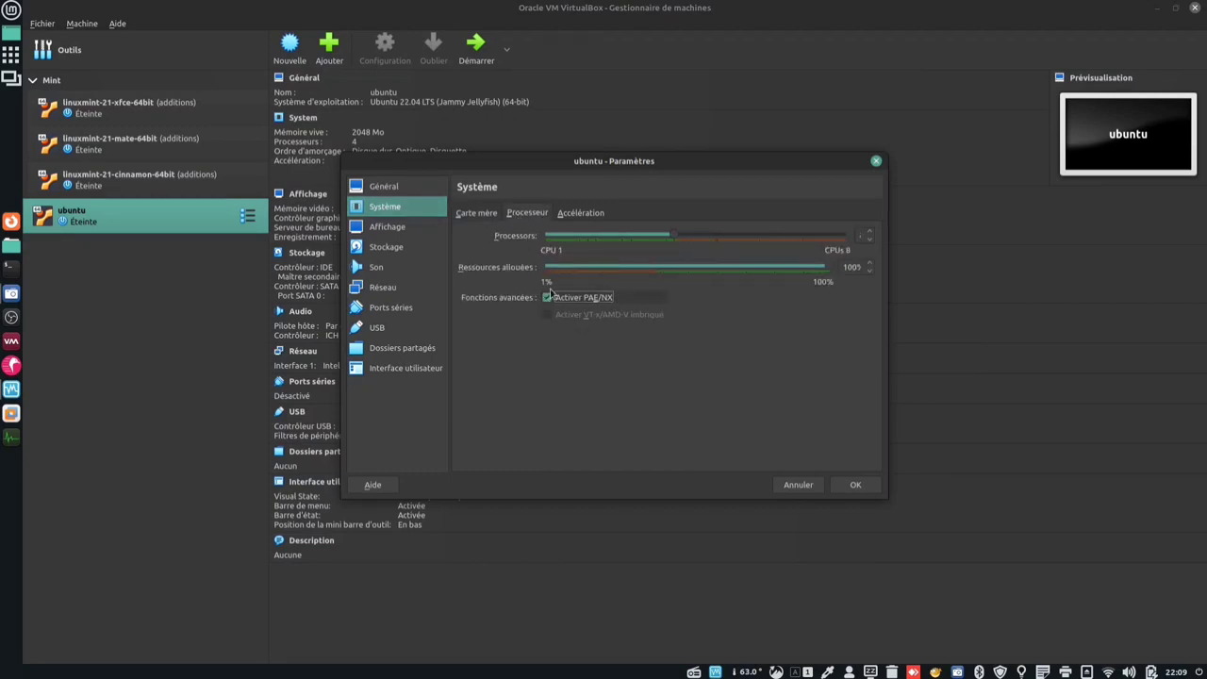
{"action": "left_click", "coordinate": [563, 217]}
Step: Set the video memory to 64 MB and review the remote desktop and recording settings
{"action": "left_click", "coordinate": [397, 228]}
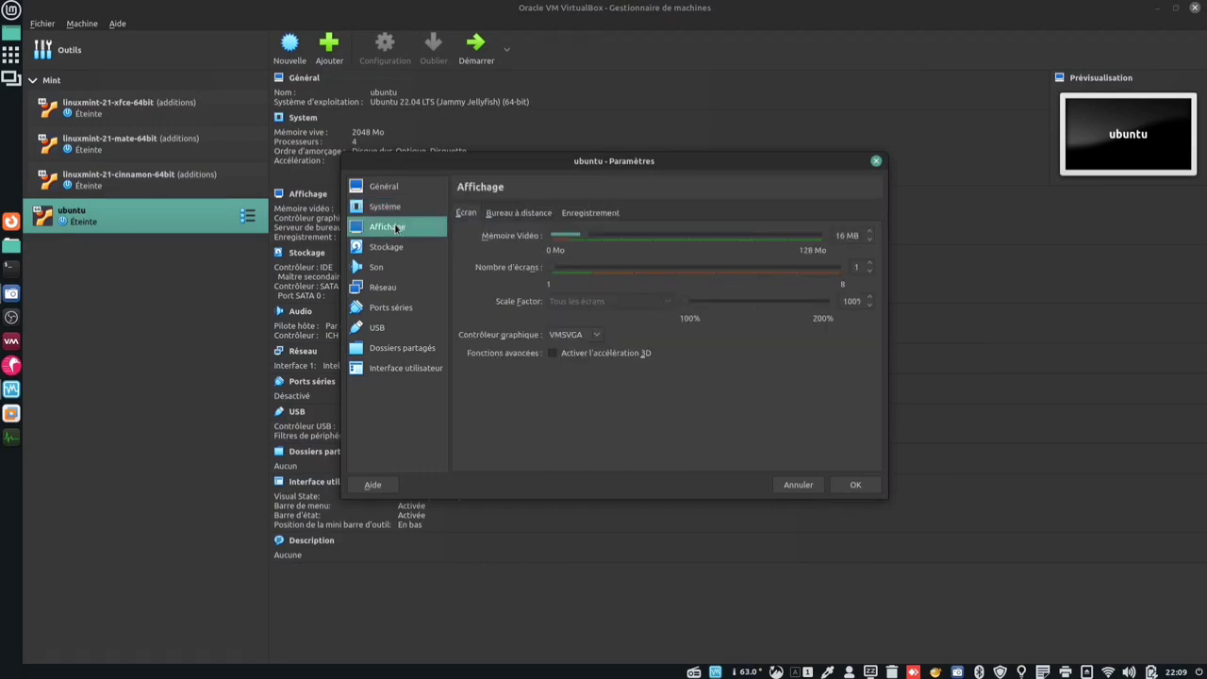
{"action": "type", "text": "64"}
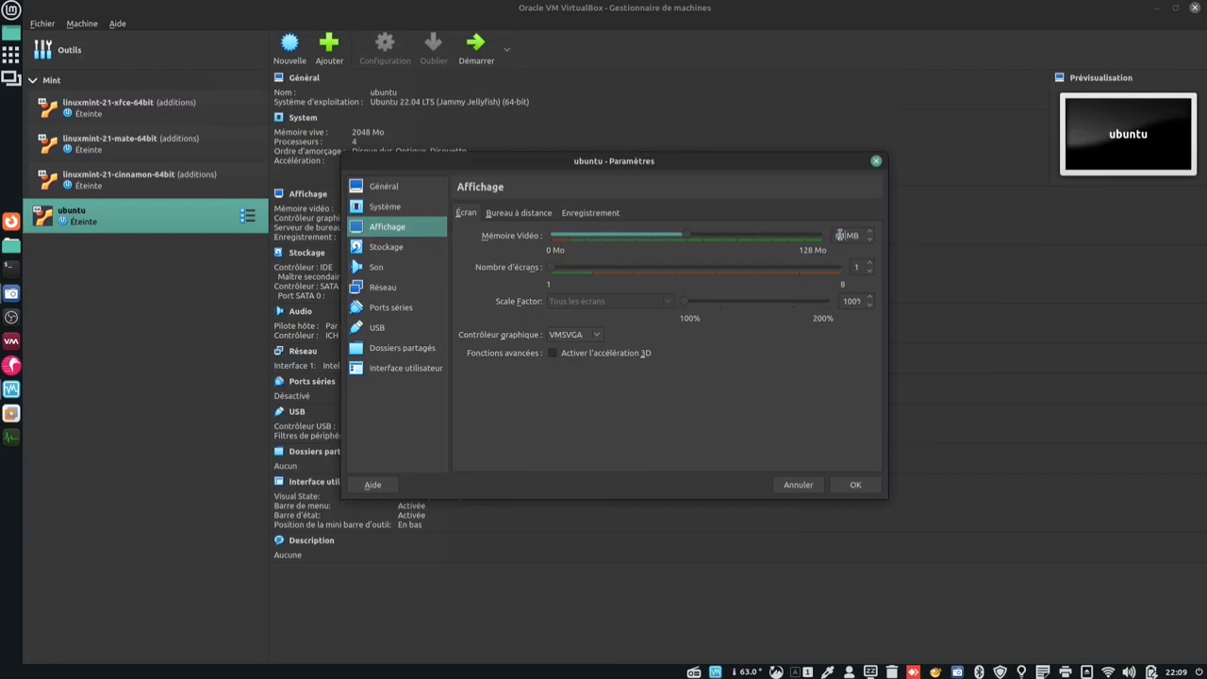
{"action": "left_click", "coordinate": [543, 215]}
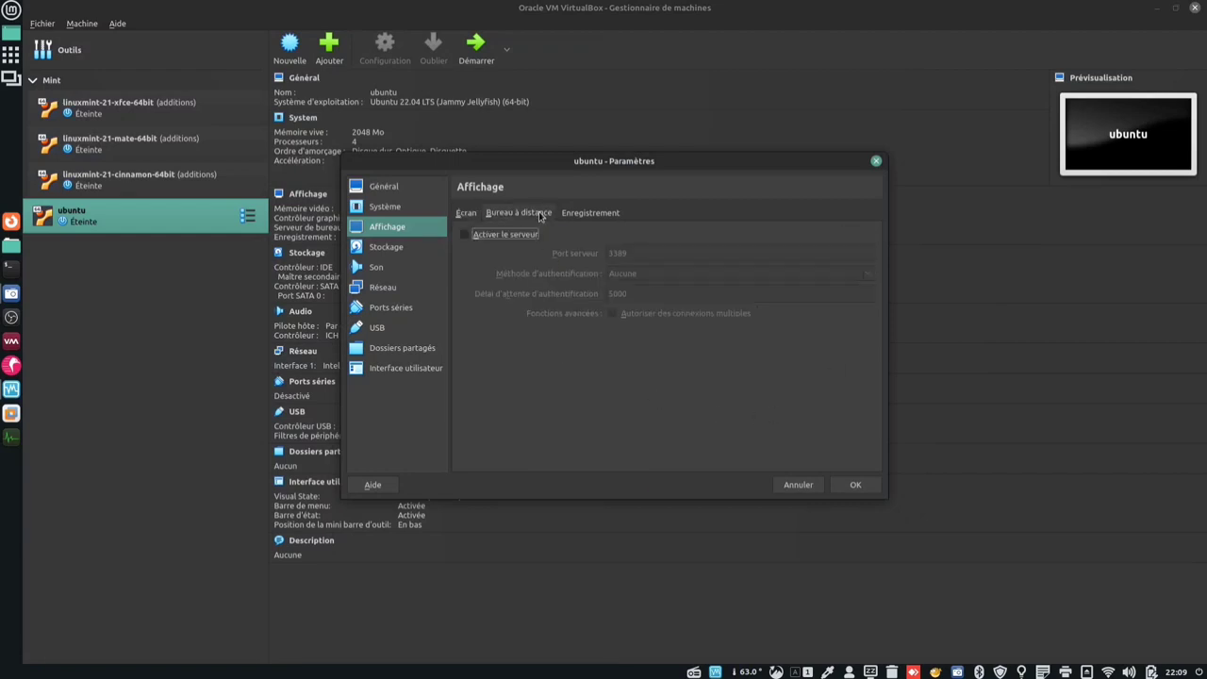
{"action": "left_click", "coordinate": [591, 215]}
Step: Enable the host I/O cache on the SATA storage controller and try the solid-state drive option for ubuntu.vdi
{"action": "left_click", "coordinate": [394, 249]}
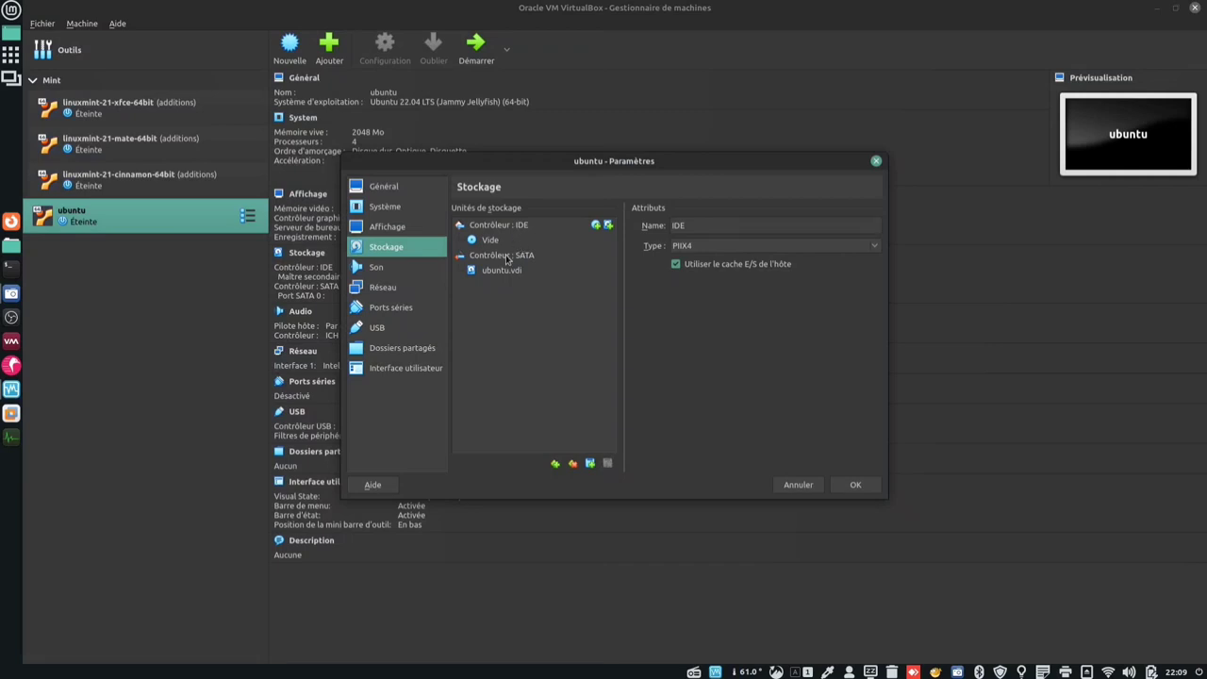
{"action": "left_click", "coordinate": [508, 256]}
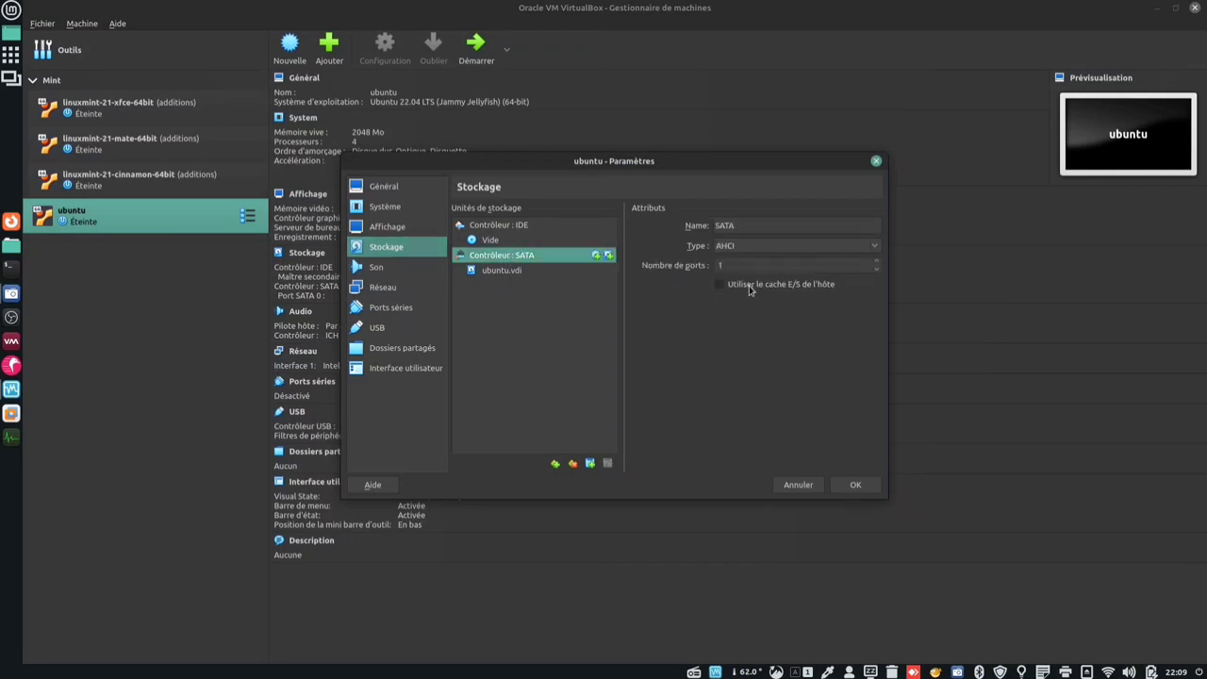
{"action": "left_click", "coordinate": [749, 288]}
{"action": "left_click", "coordinate": [527, 271]}
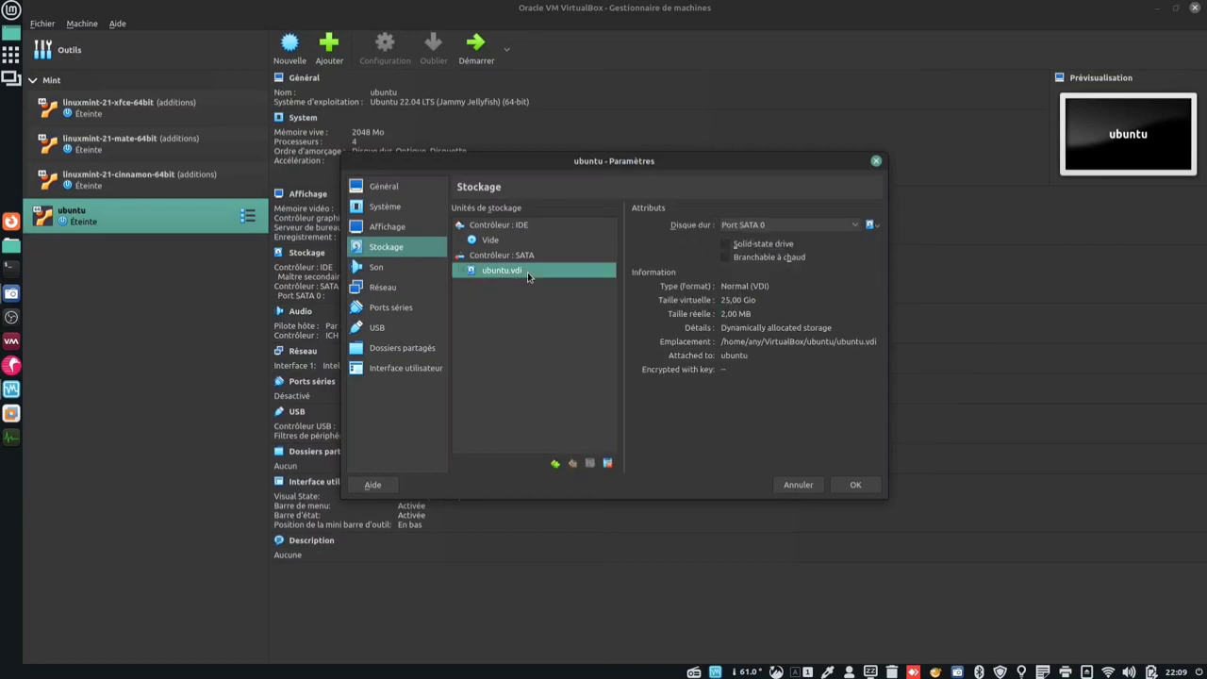
{"action": "left_click", "coordinate": [758, 247]}
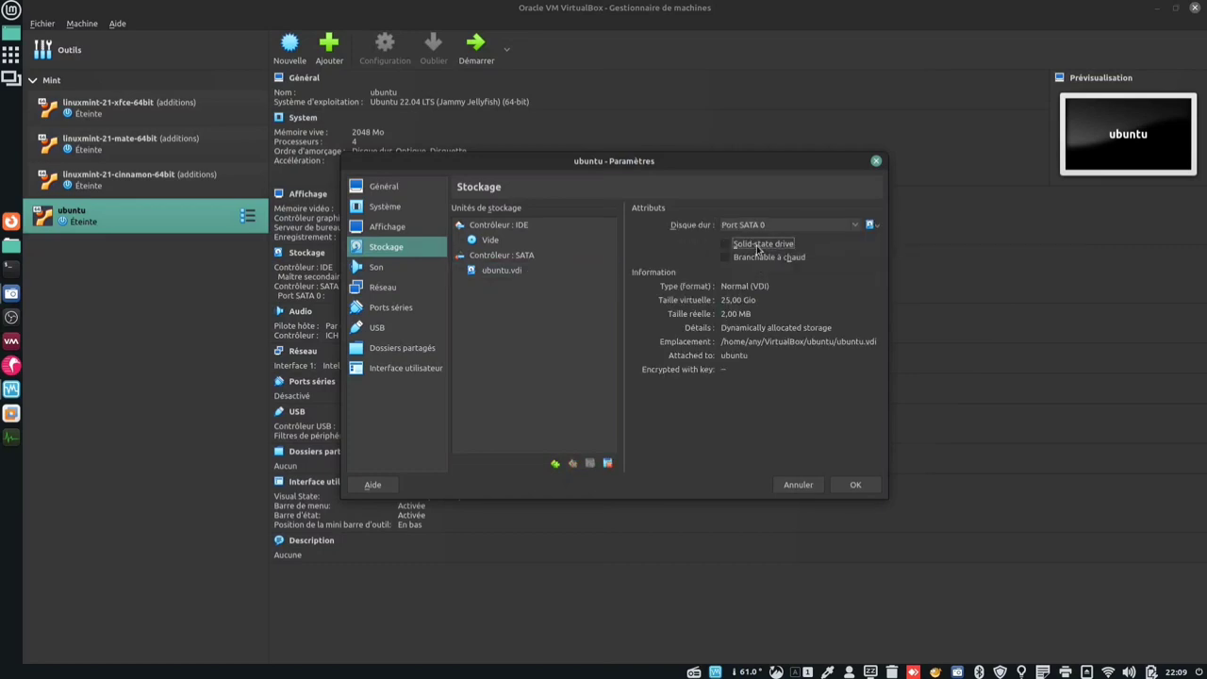
Step: Review the ubuntu machine's sound, network, serial port, USB and shared folder settings
{"action": "left_click", "coordinate": [399, 272]}
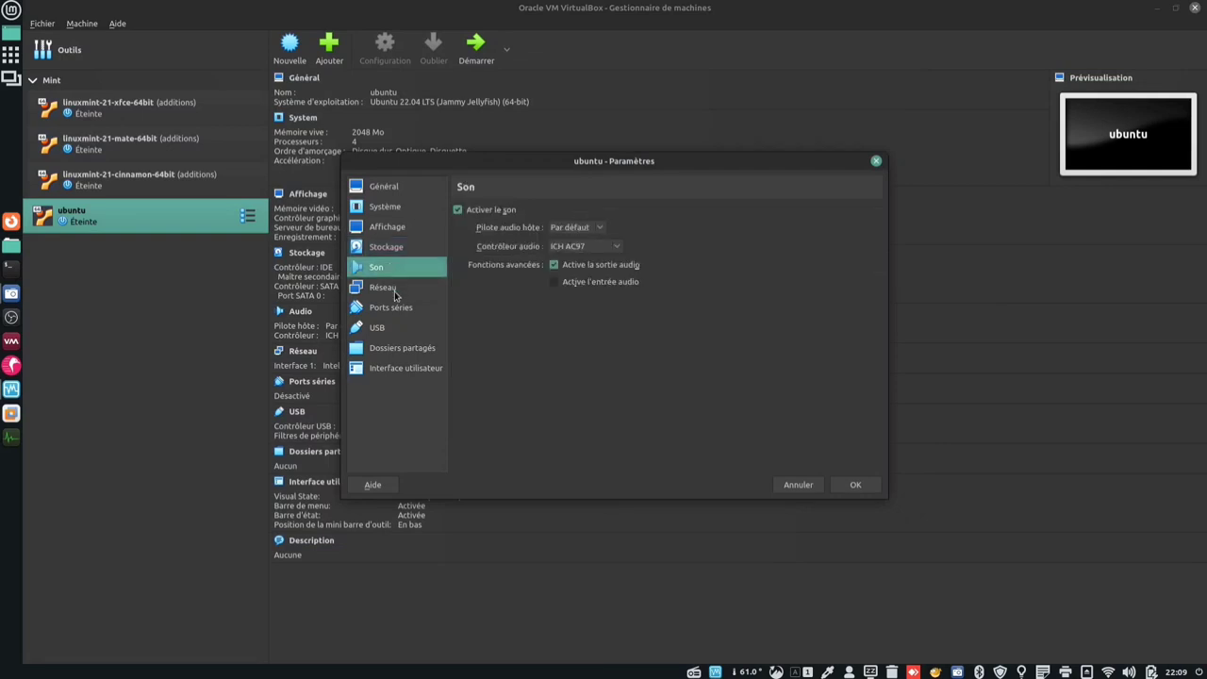
{"action": "left_click", "coordinate": [394, 290]}
{"action": "left_click", "coordinate": [391, 307]}
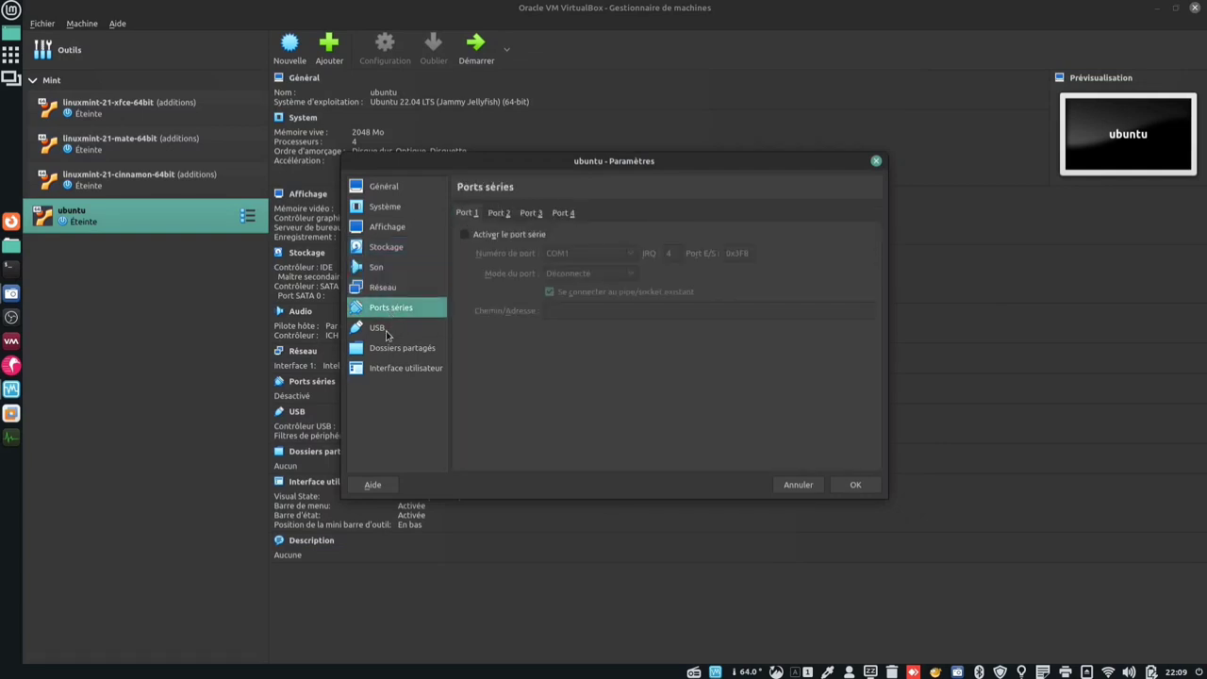
{"action": "left_click", "coordinate": [386, 330]}
{"action": "left_click", "coordinate": [397, 351]}
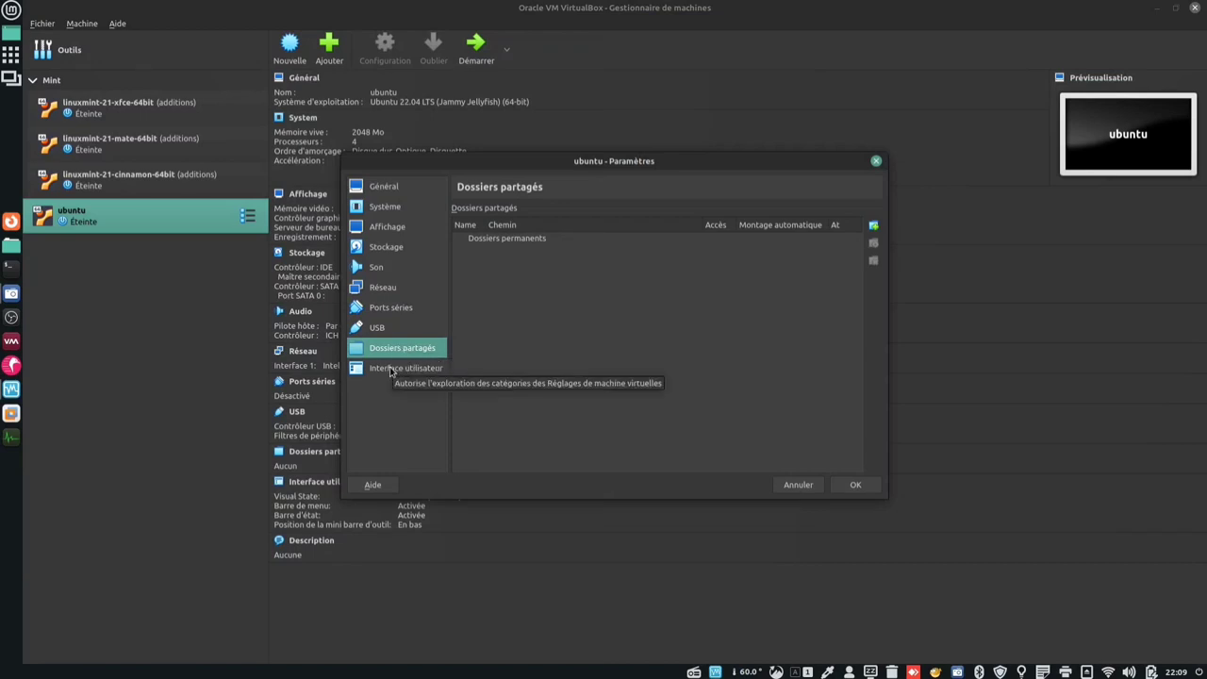
Step: Disable the mini toolbar for full-screen and seamless mode in the user interface settings and save the machine's configuration
{"action": "left_click", "coordinate": [383, 371]}
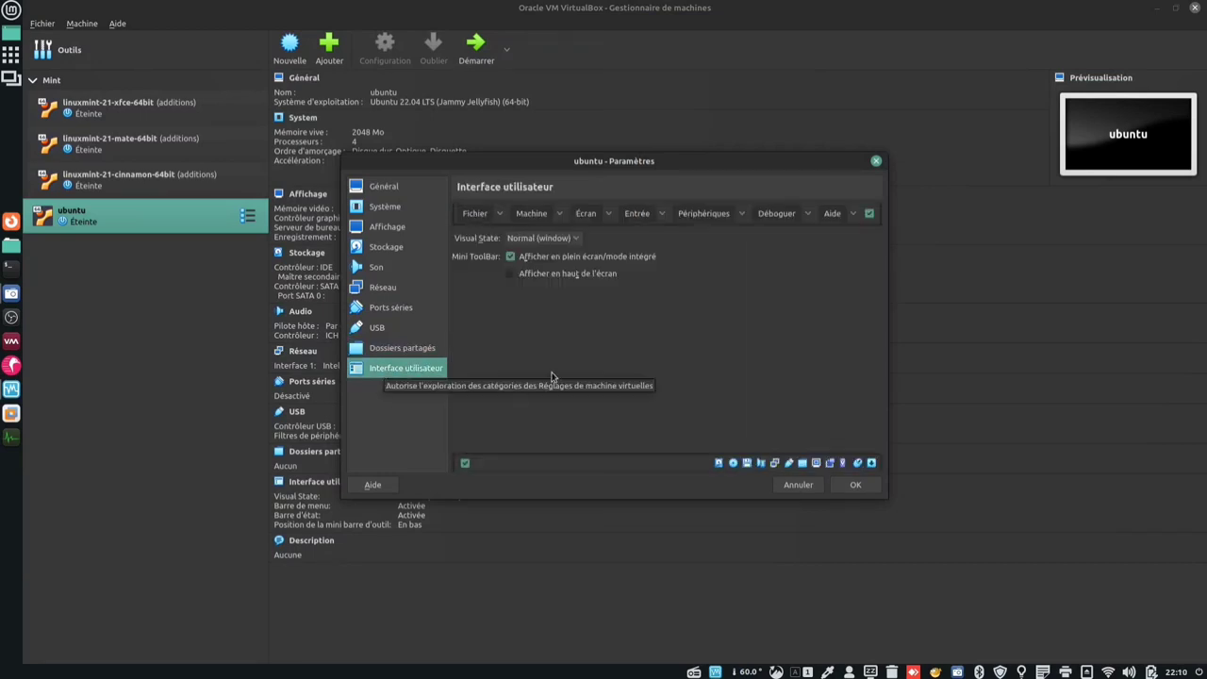
{"action": "left_click", "coordinate": [514, 256]}
{"action": "left_click", "coordinate": [844, 486]}
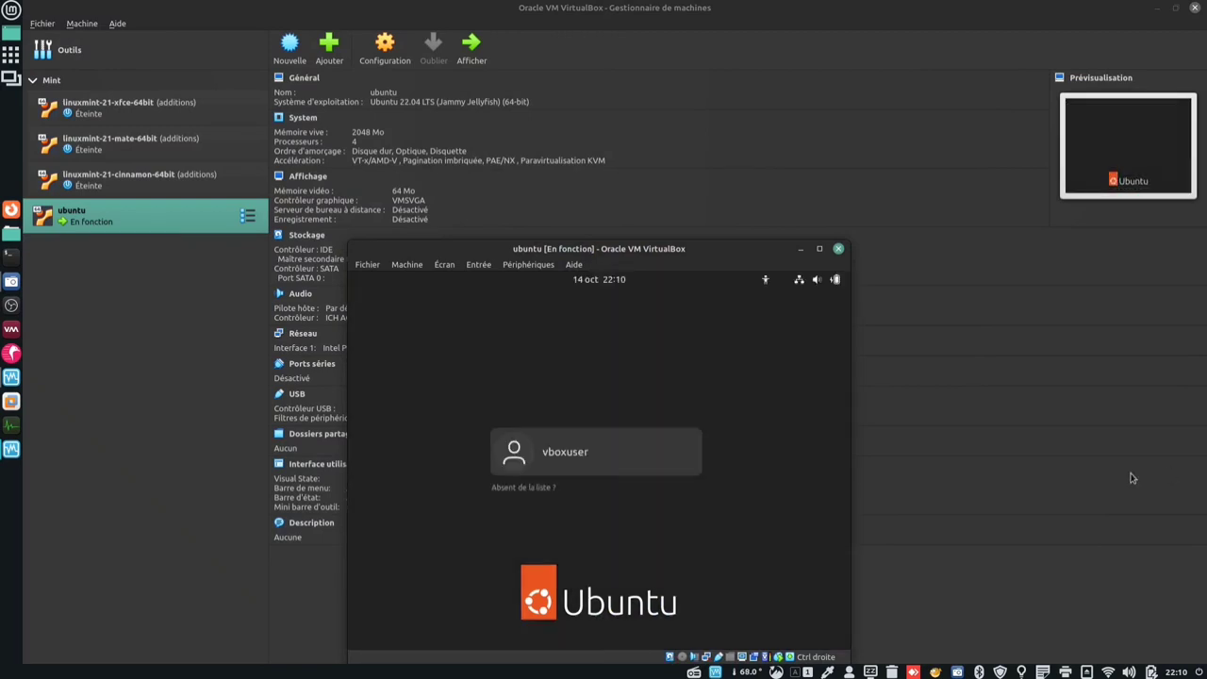
Step: Log in to the running Ubuntu guest as vboxuser with the account password and maximize the virtual machine window
{"action": "left_click", "coordinate": [619, 465]}
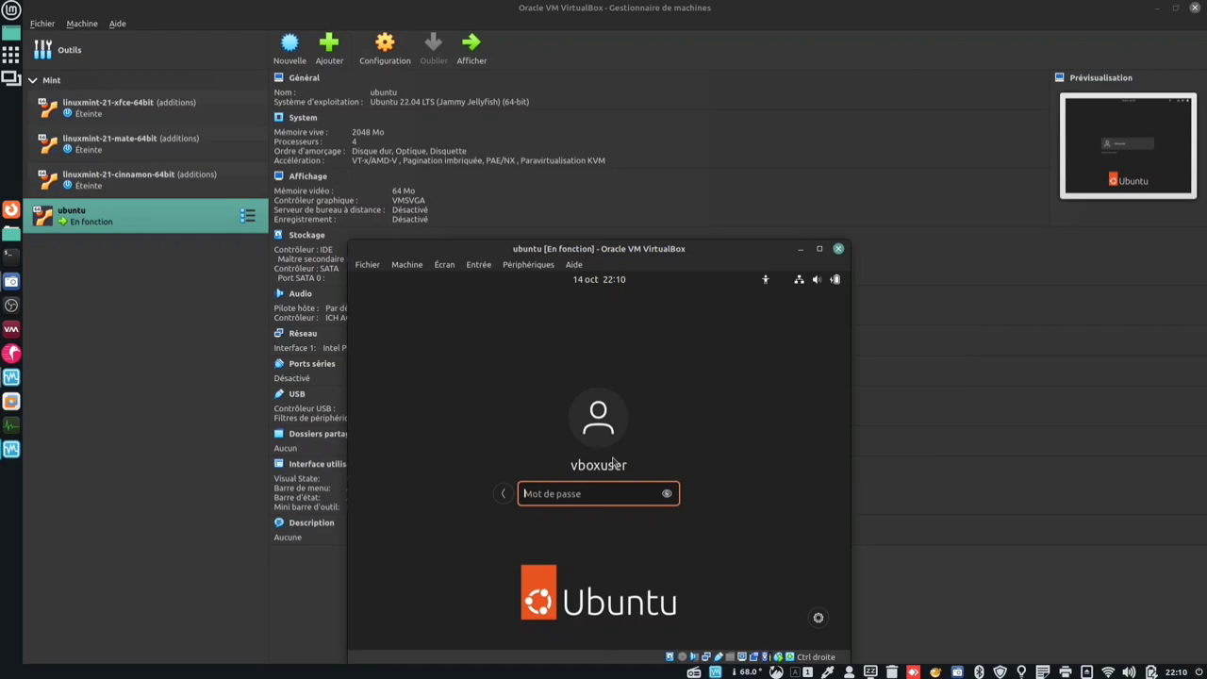
{"action": "type", "text": "c"}
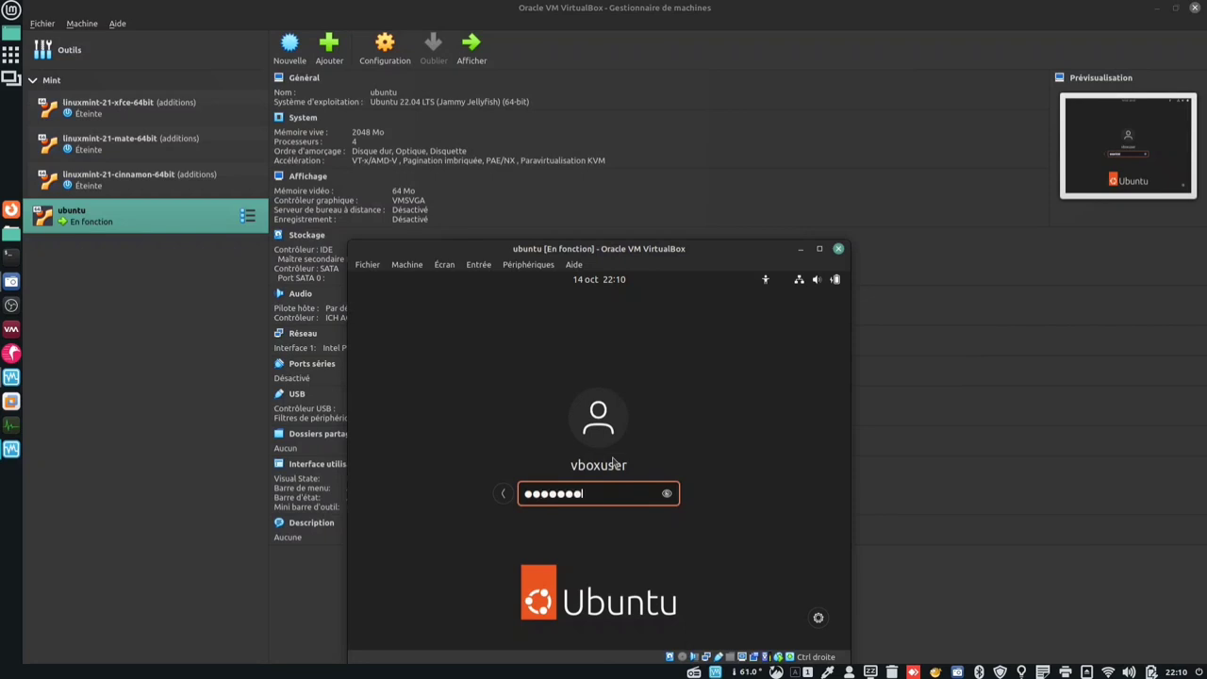
{"action": "key", "text": "Return"}
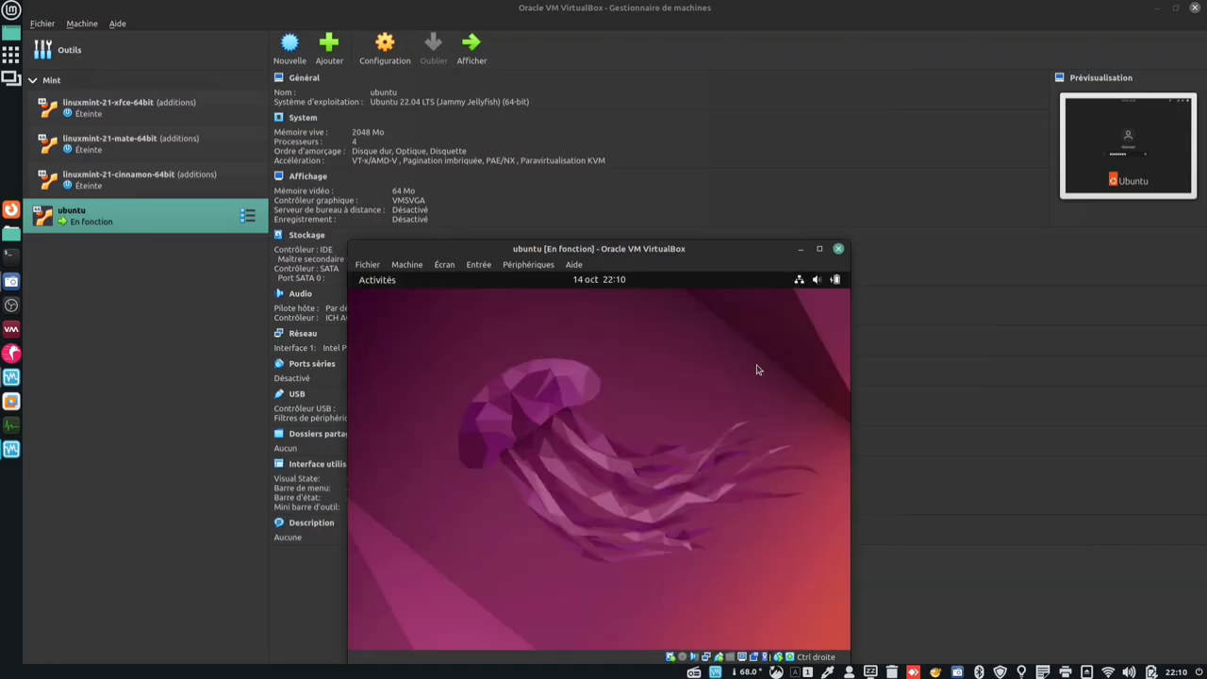
{"action": "left_click", "coordinate": [820, 250]}
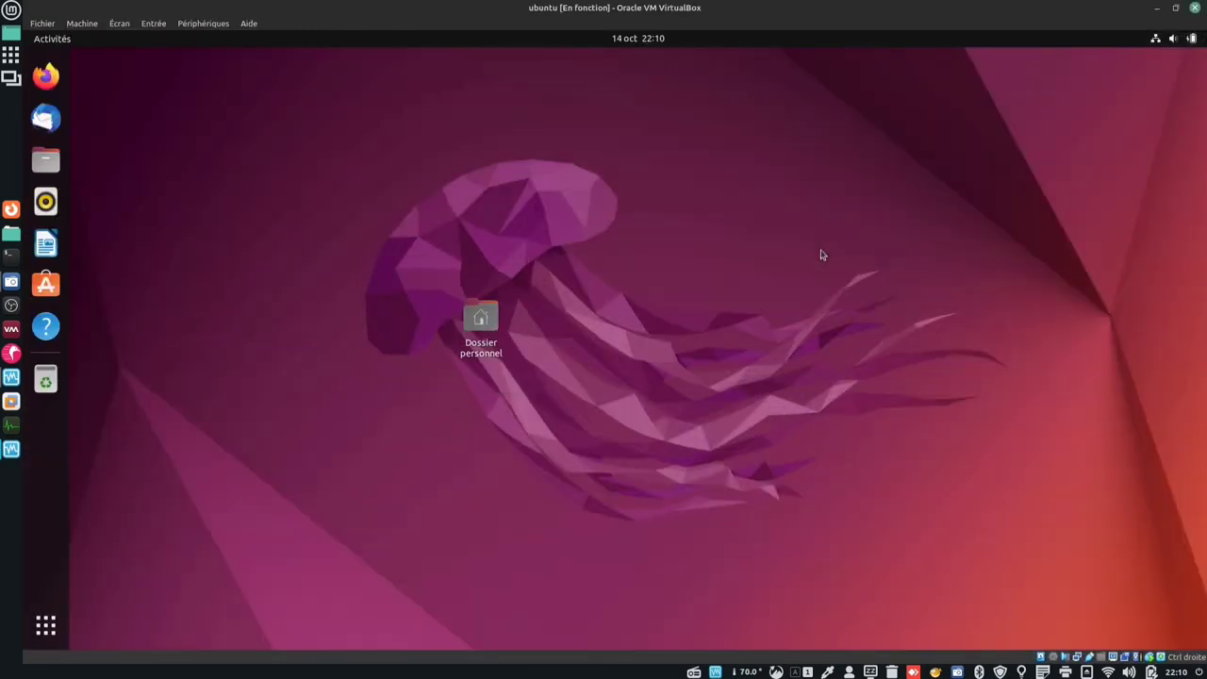